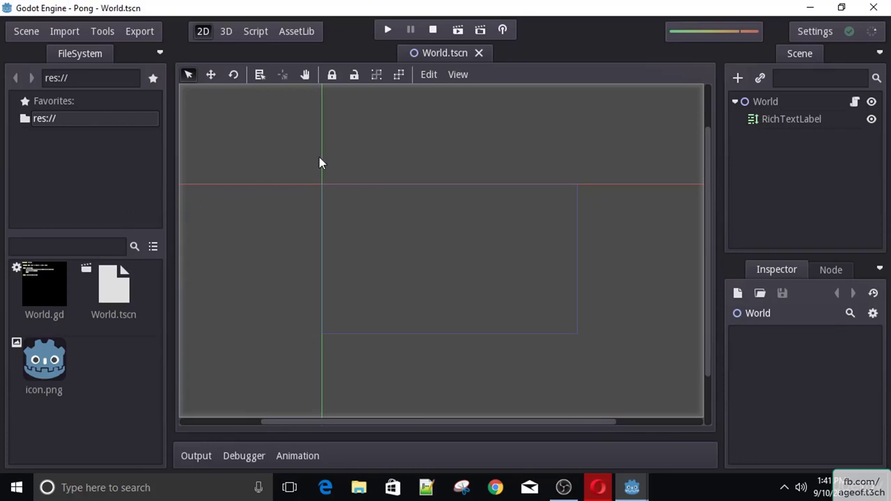
Run the project to test the scene, then close the game window and hide the output log.
left_click(387, 31)
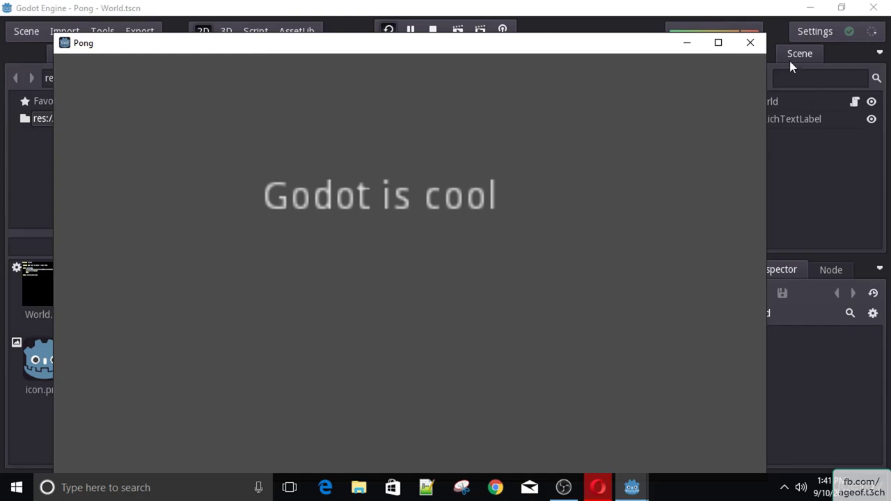
left_click(759, 46)
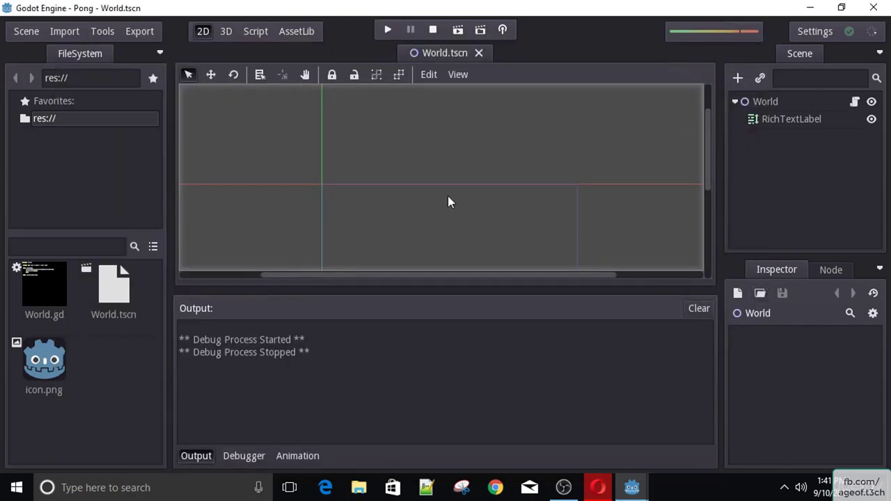
left_click(195, 457)
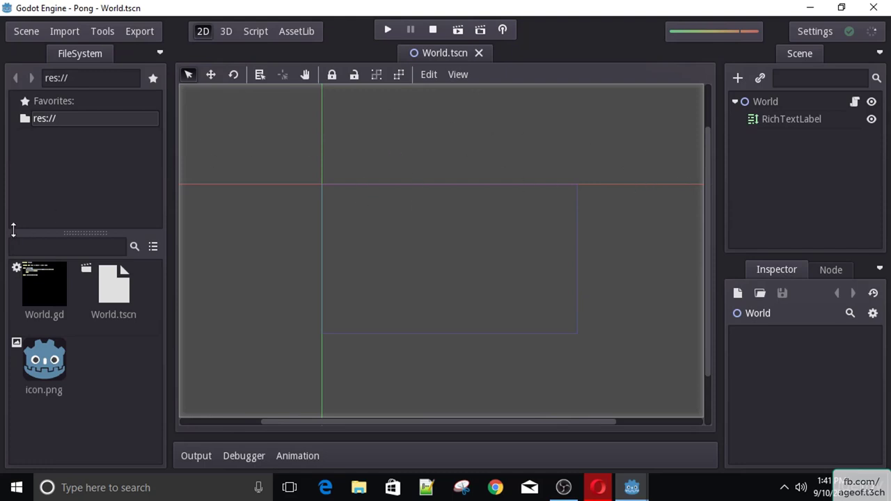
Leave the FileSystem dock in list view and go to the desktop.
mouse_move(76, 233)
left_mouse_down()
mouse_move(76, 246)
mouse_move(75, 219)
left_mouse_up()
left_click(153, 246)
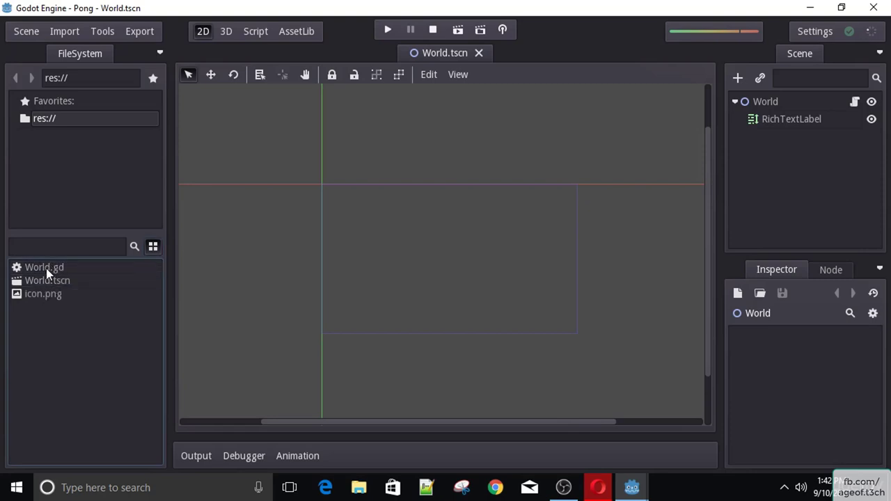
left_click(153, 247)
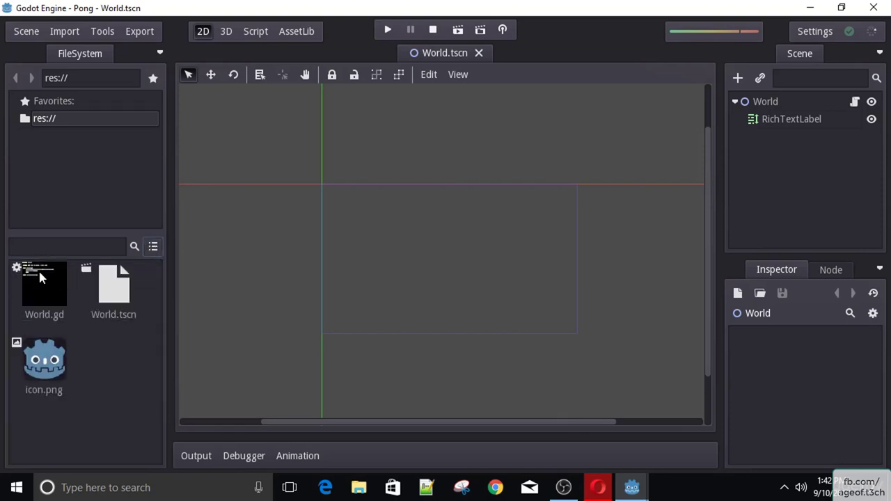
left_click(153, 248)
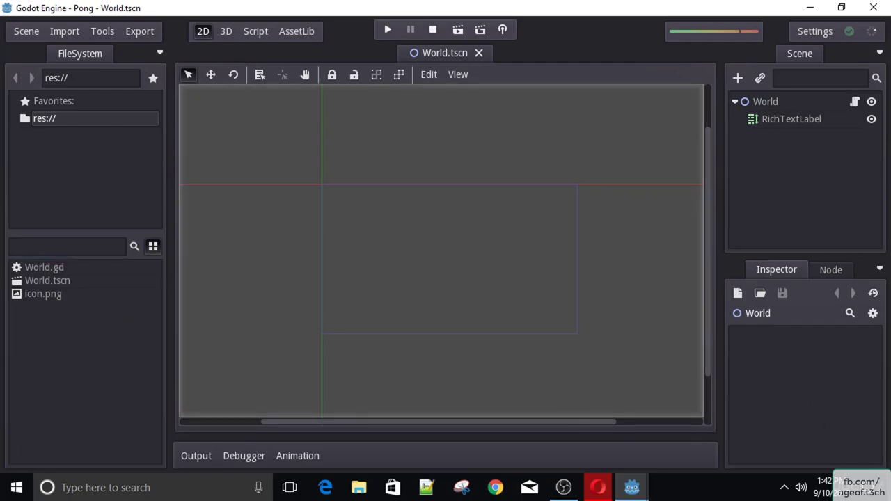
key("super+d")
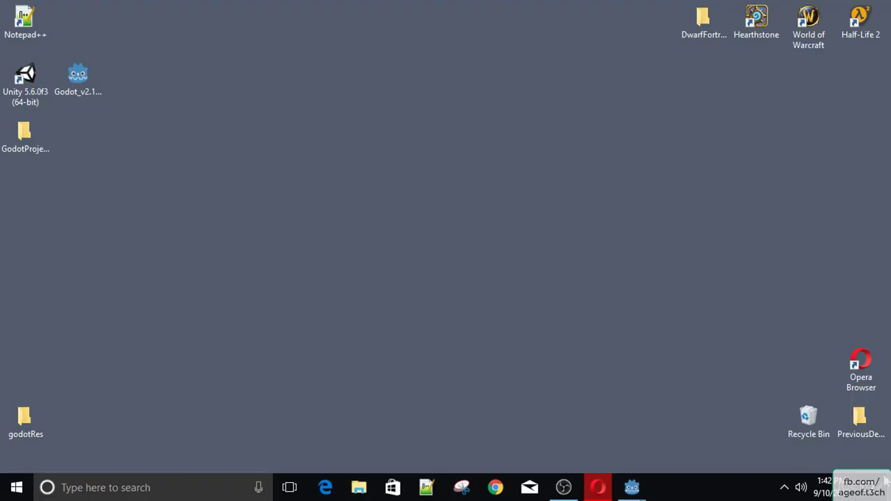
Look inside the godotRes folder, close it, and place its desktop icon under GodotProjects.
double_click(26, 422)
left_click_drag(231, 299, 332, 280)
left_click_drag(299, 228, 353, 314)
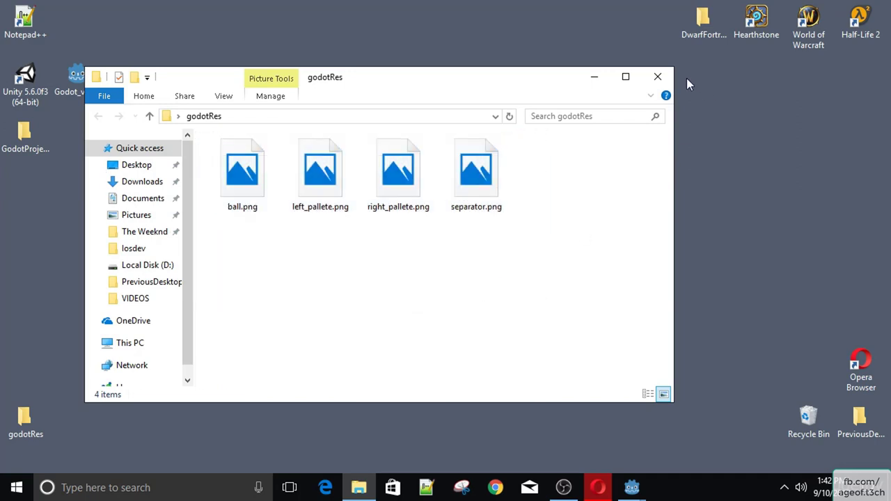
left_click(659, 76)
left_click(11, 439)
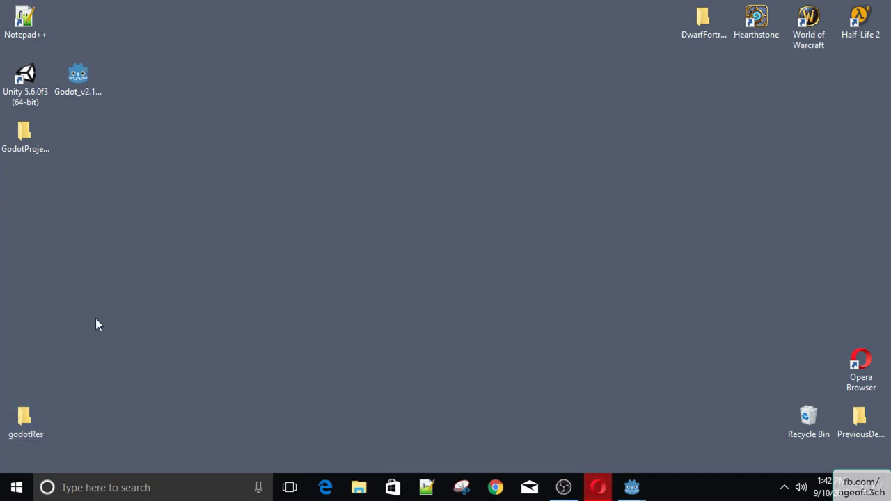
left_click_drag(17, 434, 28, 264)
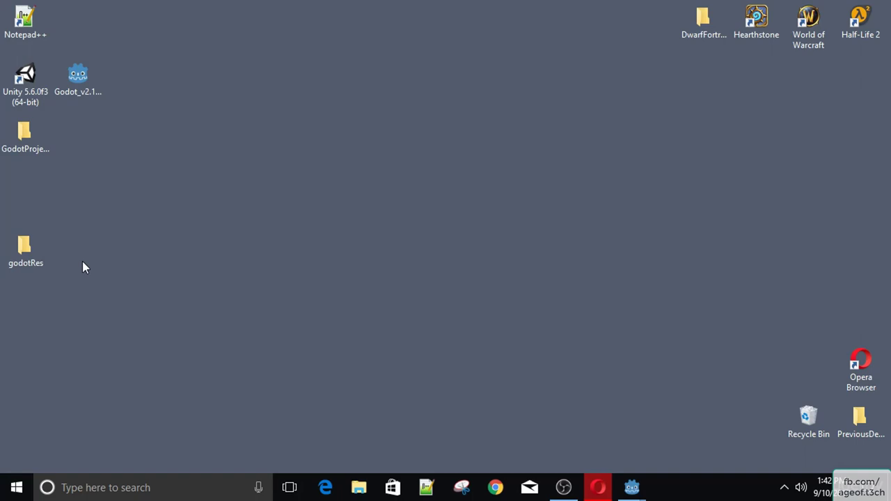
Open GodotProjects and drag the godotRes folder into its window.
double_click(26, 139)
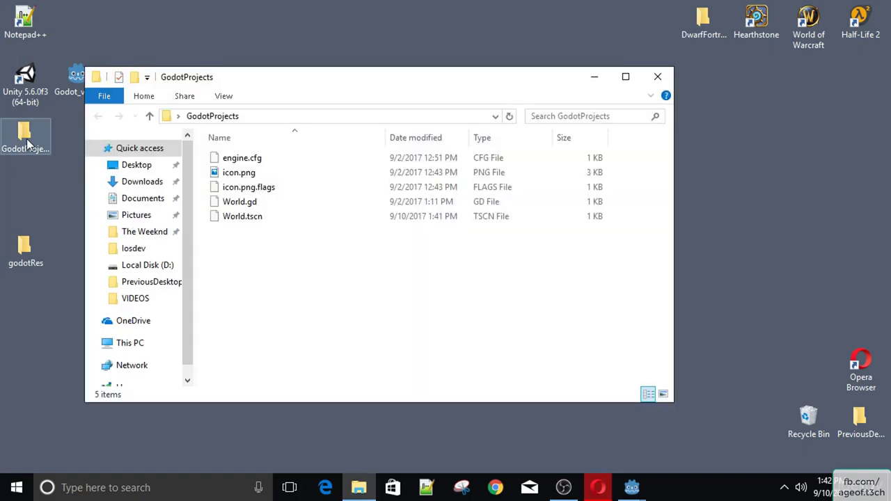
left_click_drag(246, 78, 173, 79)
left_click(26, 139)
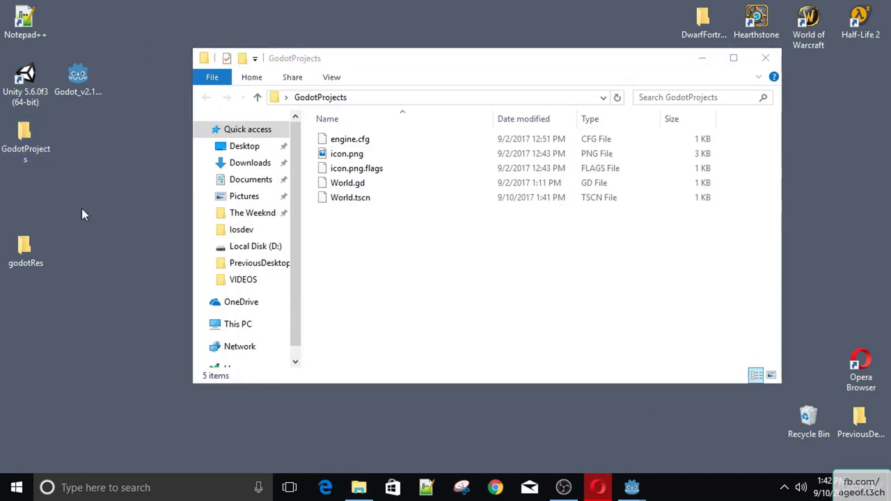
left_click(25, 252)
left_click_drag(30, 251, 408, 293)
left_click(365, 58)
left_click_drag(365, 58, 279, 59)
Minimize Explorer, restore the Godot editor, and keep the FileSystem dock in list view.
left_click(617, 58)
mouse_move(632, 488)
left_click(700, 436)
left_click(153, 245)
left_click(154, 245)
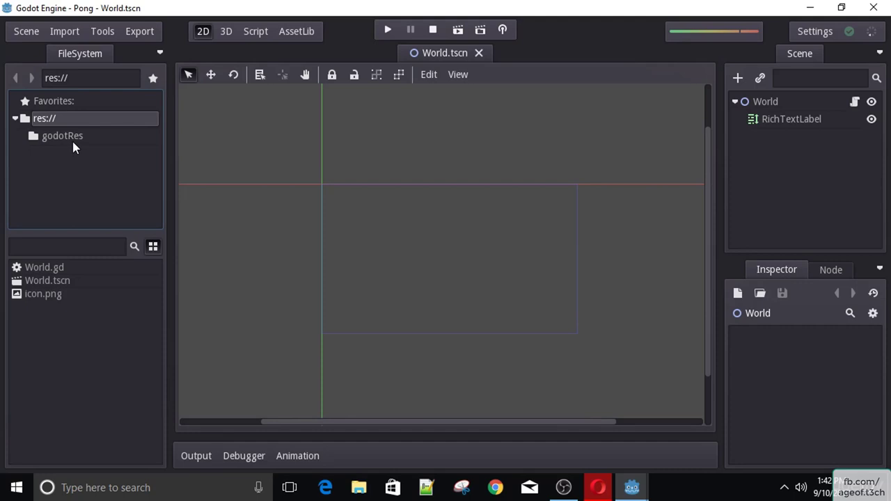
Browse godotRes for ball, left_pallete, right_pallete and separator images, then select RichTextLabel.
left_click(75, 136)
left_click(153, 247)
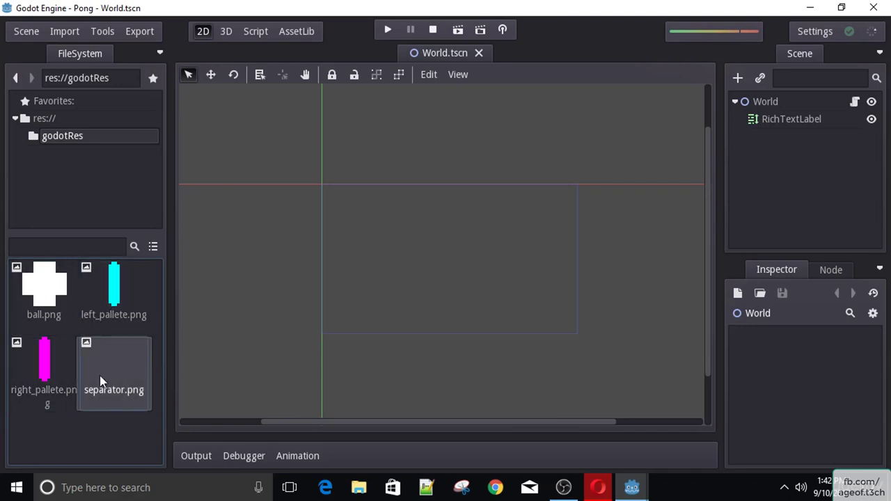
left_click(153, 246)
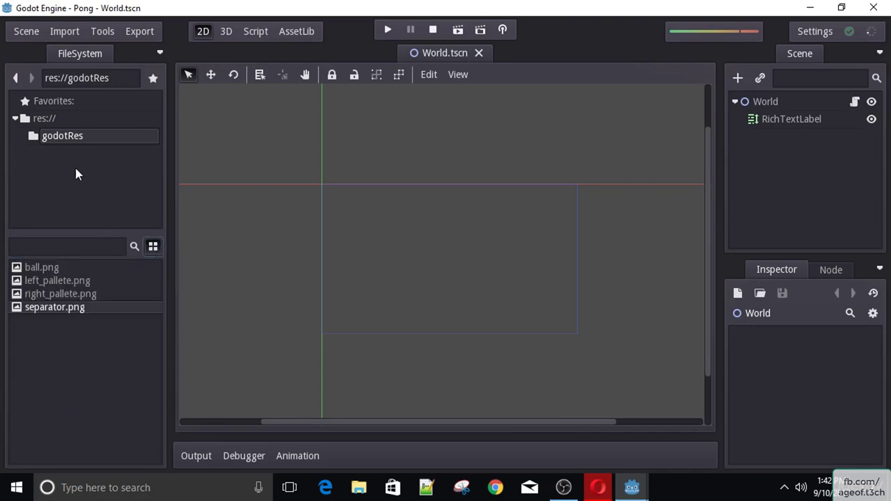
left_click(812, 121)
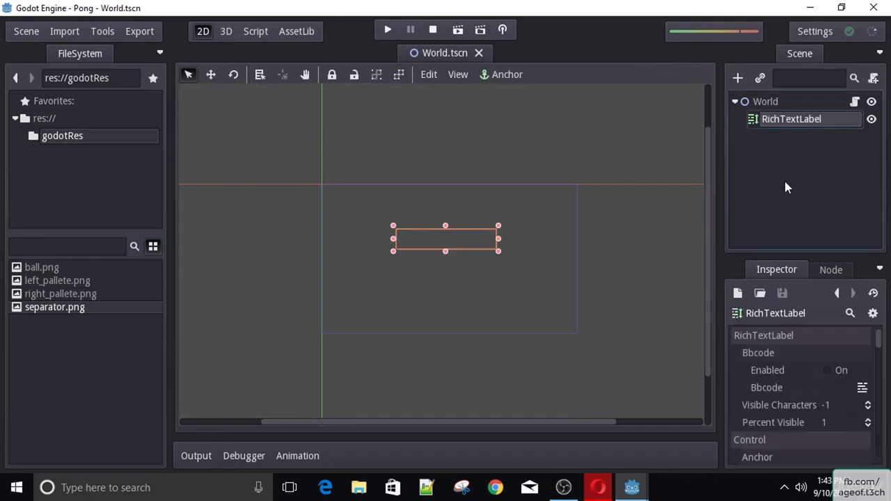
Delete RichTextLabel, glance at the World script, and select the World root node.
key("Delete")
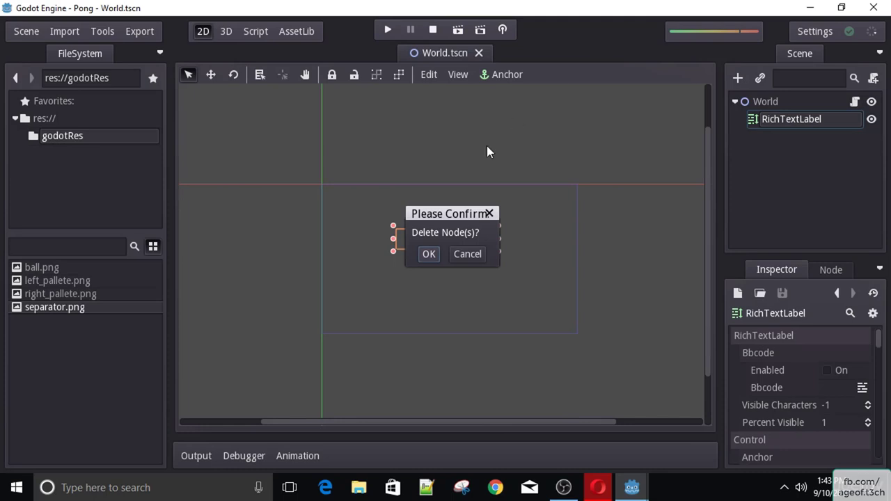
left_click(426, 255)
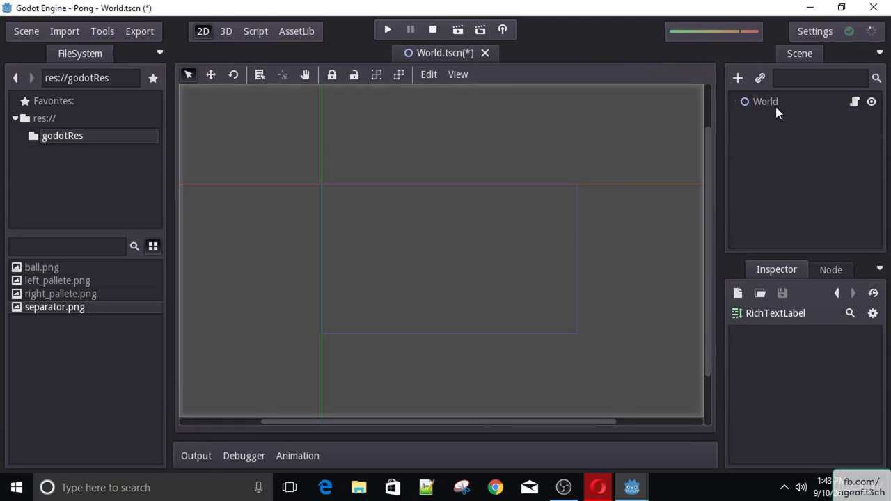
left_click(855, 103)
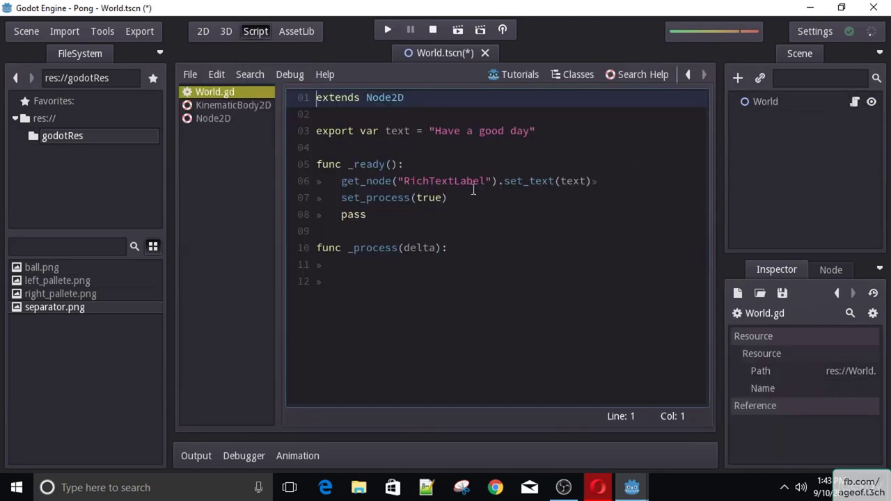
left_click(201, 33)
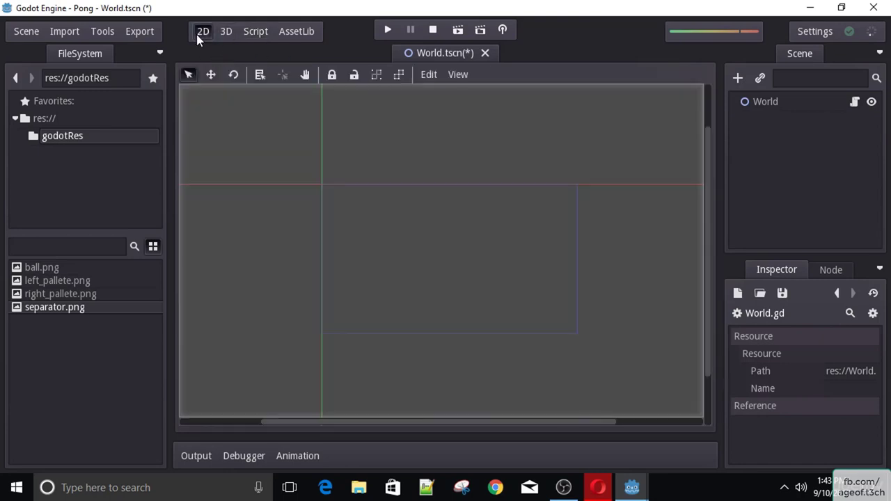
left_click(765, 103)
Add a plain Sprite node under World by searching 'sprite' in the Create New Node dialog.
right_click(765, 101)
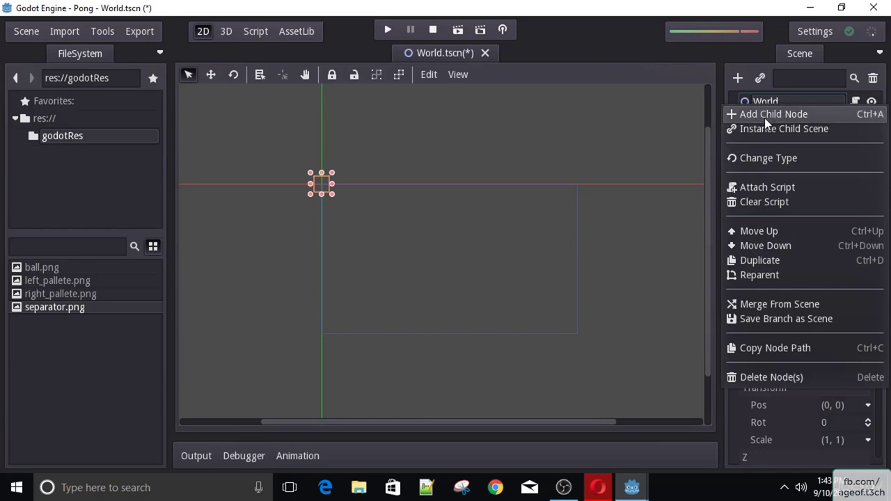
left_click(769, 117)
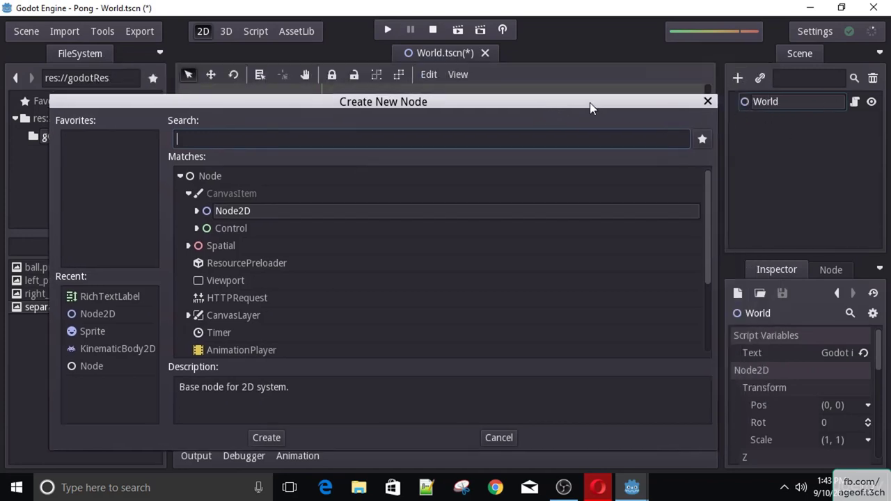
left_click_drag(590, 108, 689, 69)
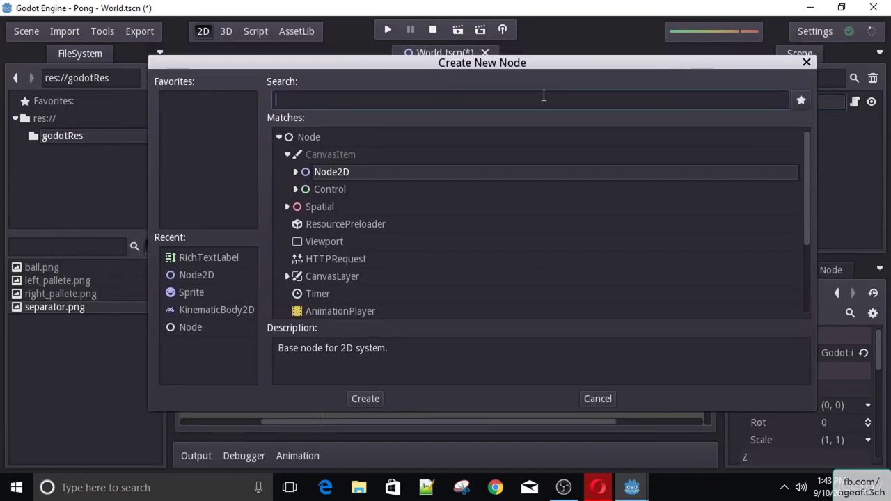
type("sprite")
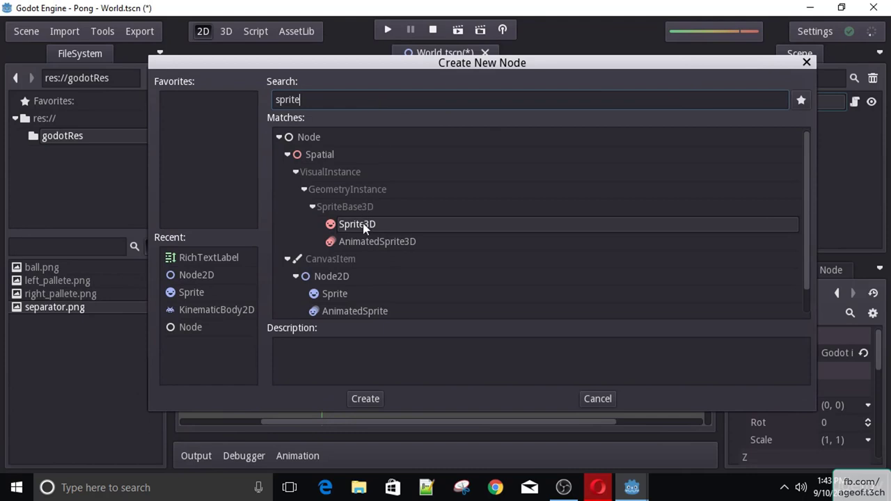
scroll(355, 244, "down", 1)
left_click(337, 278)
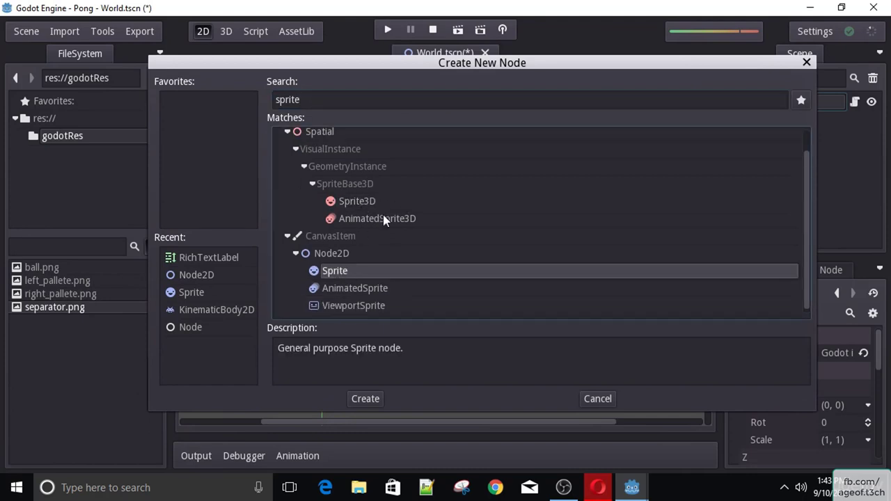
scroll(342, 268, "down", 1)
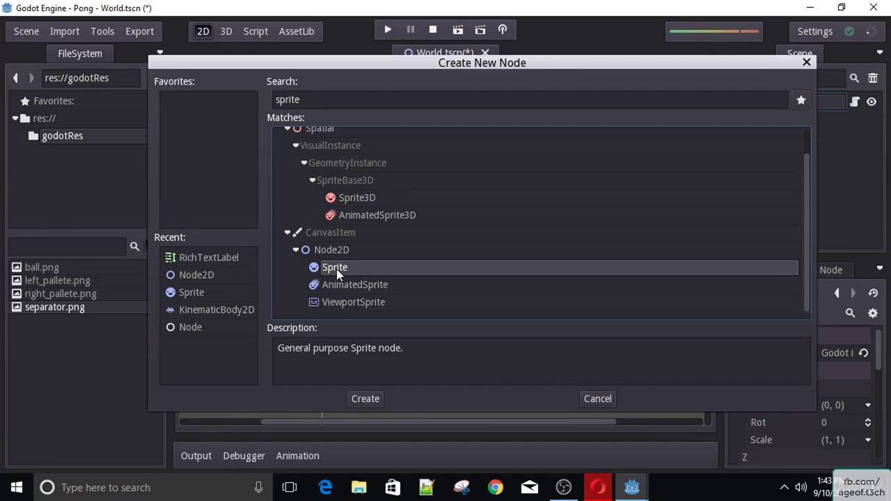
left_click(341, 287)
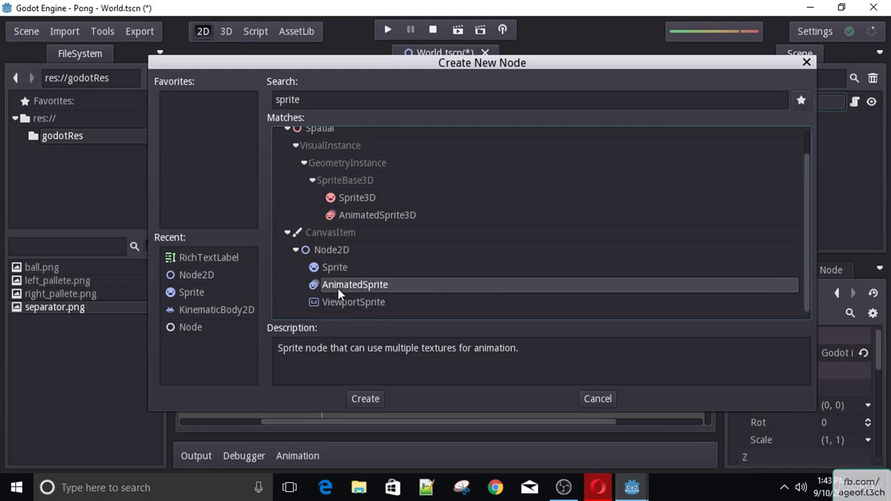
left_click(308, 269)
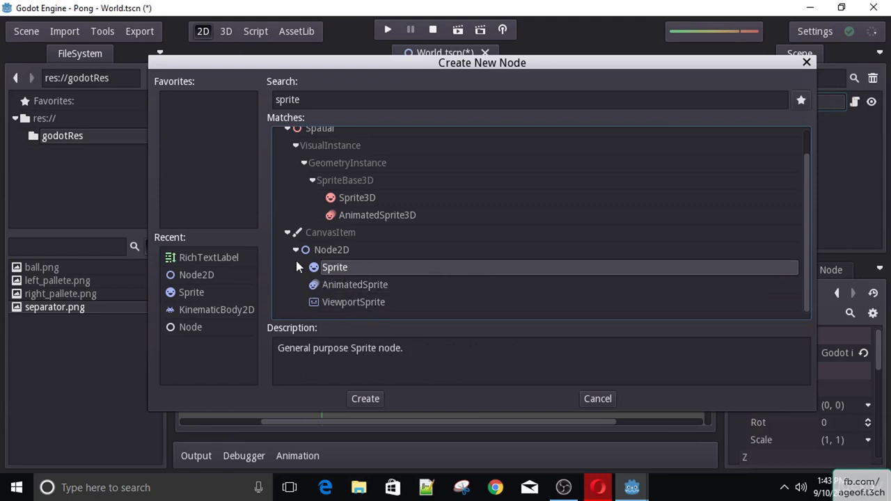
left_click(365, 399)
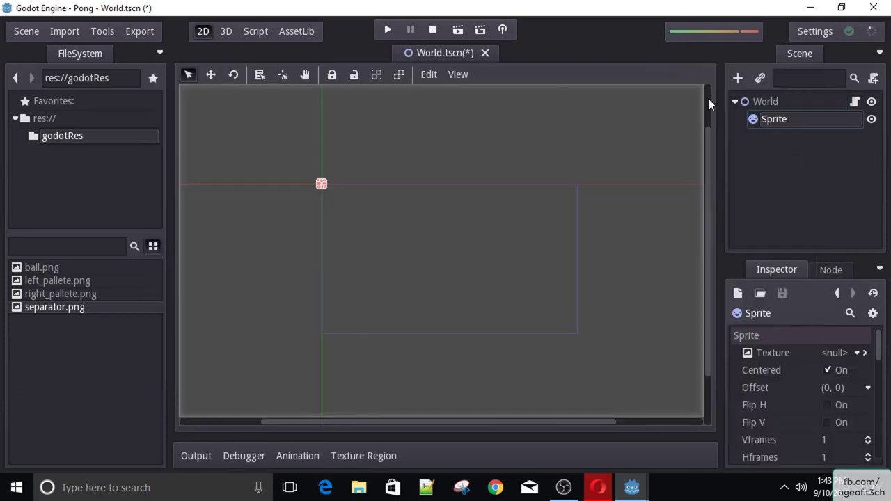
Rename the new Sprite node to leftPlayer.
double_click(794, 118)
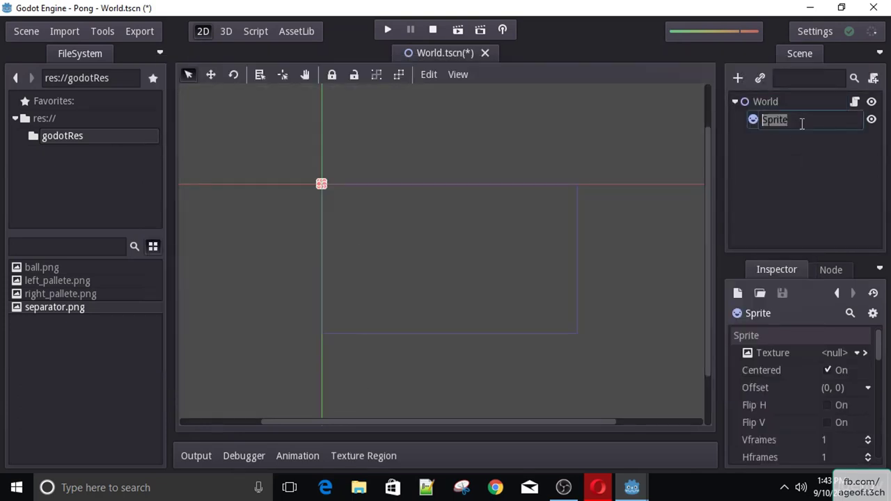
type("LeftPl")
key("BackSpace")
key("BackSpace")
key("BackSpace")
key("BackSpace")
key("BackSpace")
key("BackSpace")
type("leftPlayer")
key("Return")
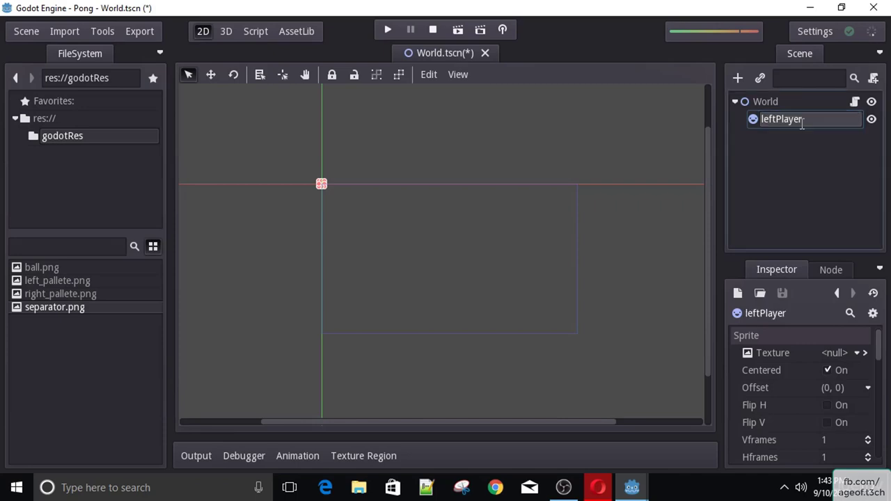
Assign left_pallete.png as leftPlayer's texture.
left_click(860, 354)
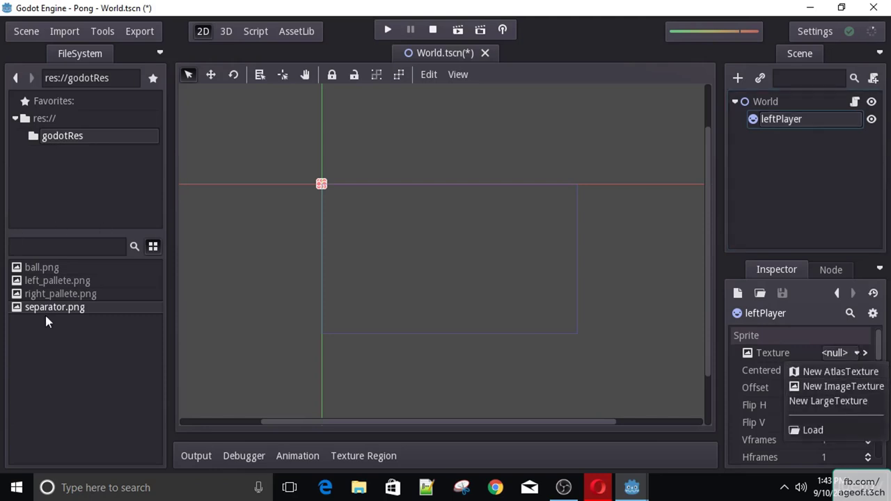
left_click(53, 291)
left_click_drag(54, 284, 828, 359)
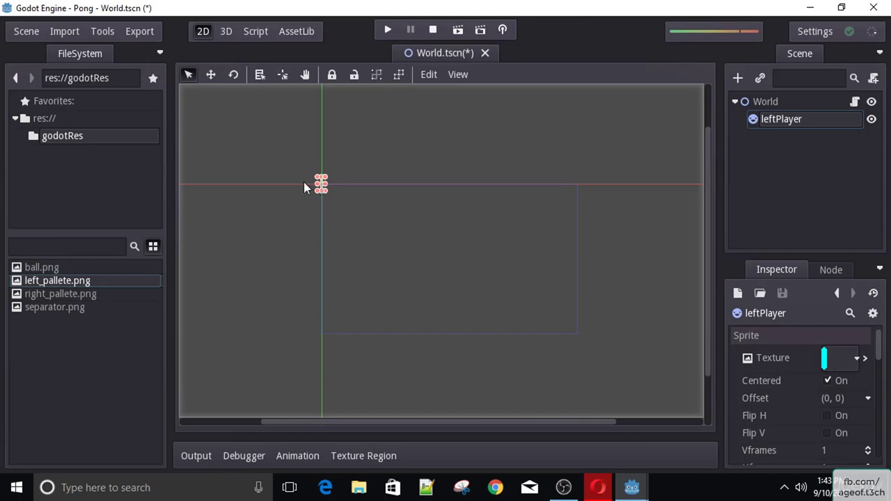
With the Move tool, try paddle scales of 5×5 and then 2×2.
key("w")
left_click_drag(369, 259, 357, 254)
scroll(372, 263, "up", 1)
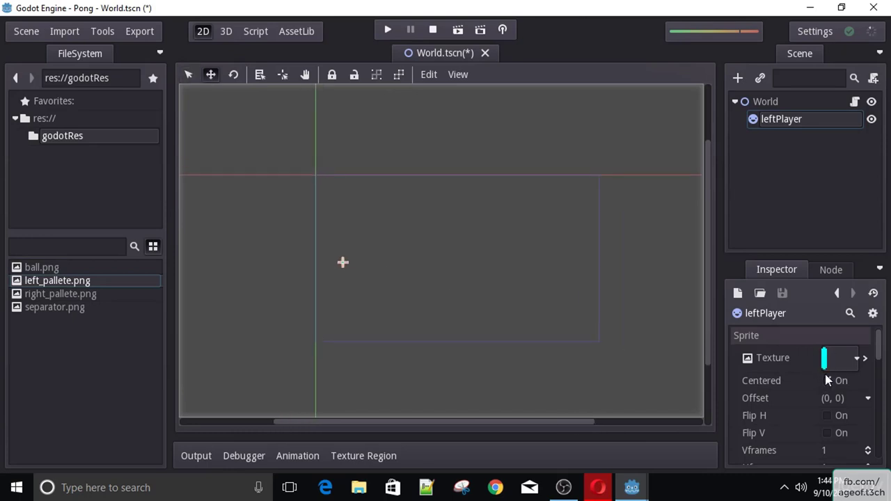
scroll(818, 392, "down", 3)
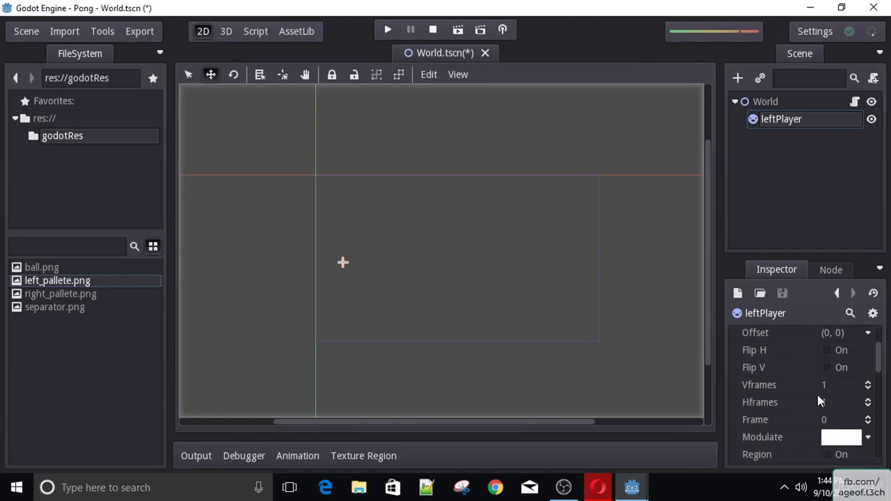
scroll(818, 395, "down", 5)
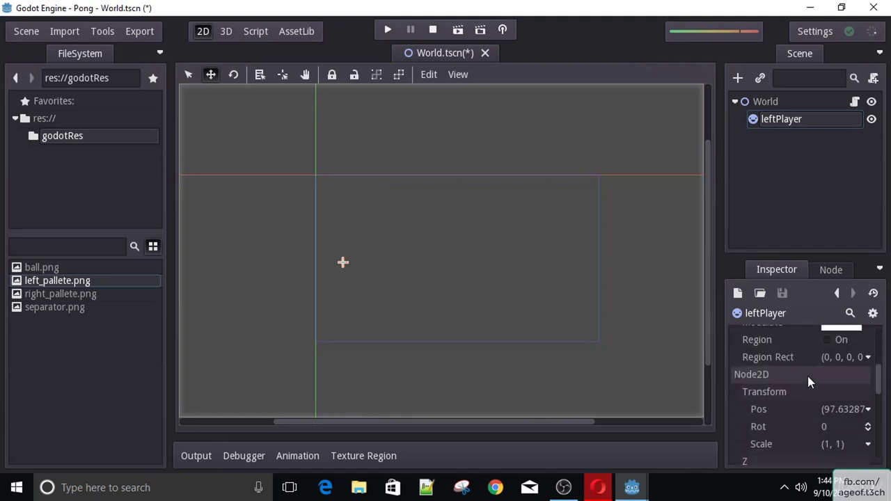
scroll(808, 376, "down", 1)
left_click(829, 427)
type("5")
key("Tab")
type("5")
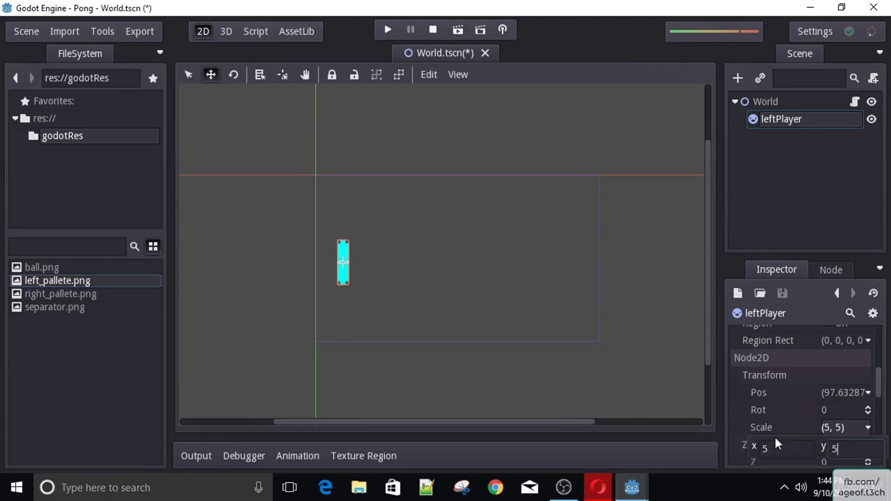
double_click(798, 453)
type("2")
key("Tab")
type("2")
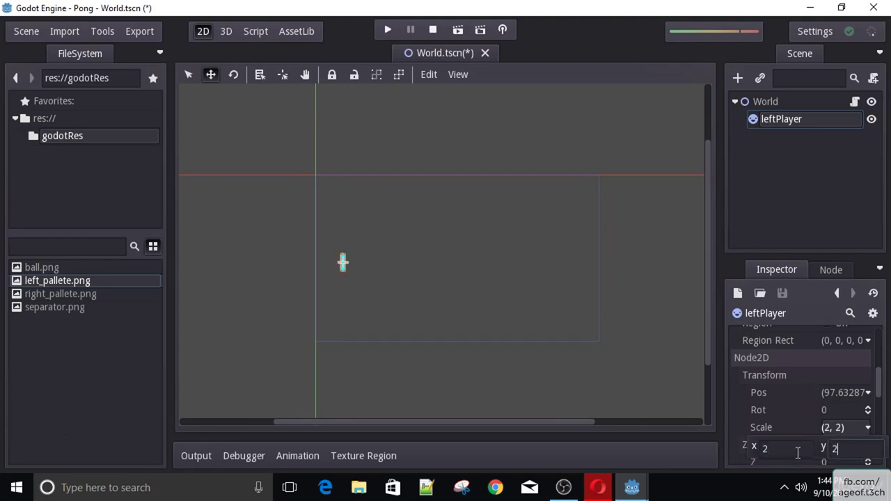
Set leftPlayer's scale to 3×3 and nudge it into place near the left edge.
scroll(333, 213, "up", 1)
left_click_drag(334, 293, 349, 261)
scroll(330, 277, "down", 2)
scroll(335, 283, "up", 1)
left_click(845, 427)
type("3")
key("Tab")
type("3")
key("Delete")
key("Return")
left_click_drag(357, 247, 361, 246)
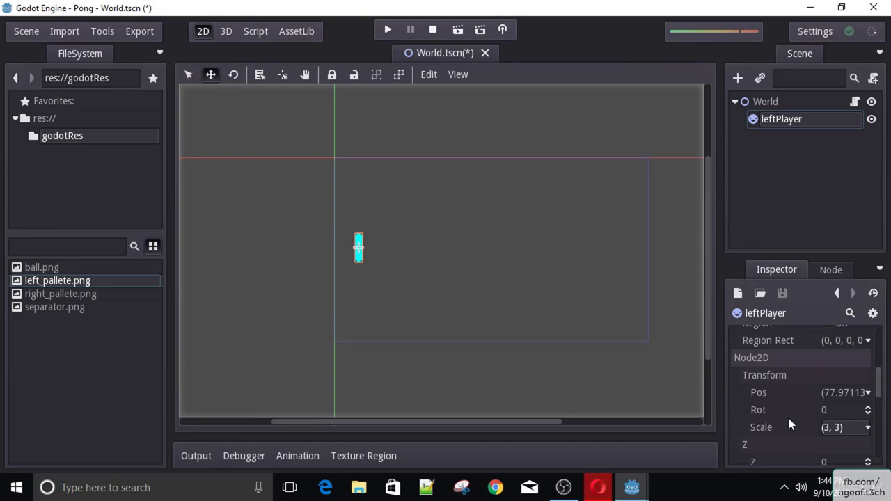
scroll(794, 415, "up", 3)
left_click_drag(361, 245, 363, 247)
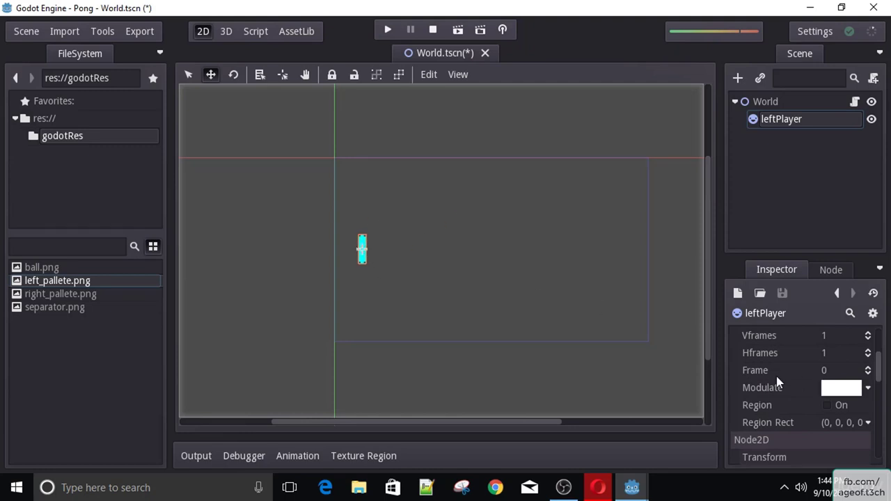
scroll(777, 376, "up", 5)
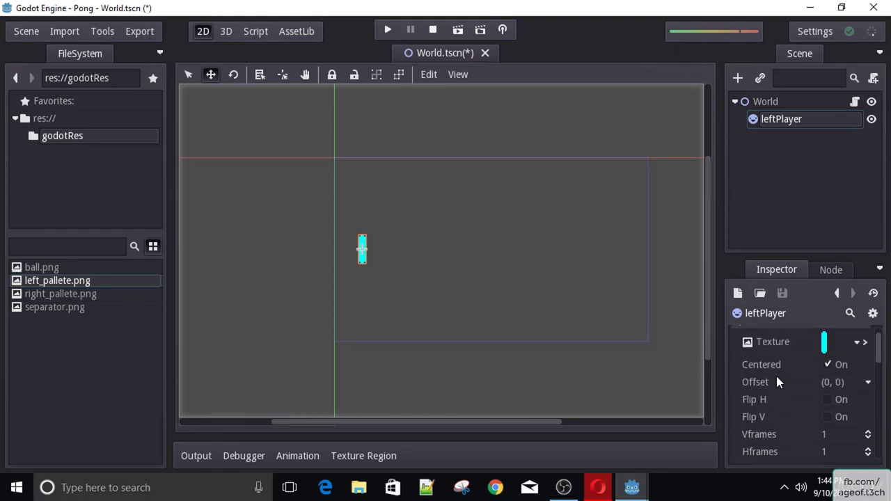
Duplicate leftPlayer, rename the copy rightPlayer, and drag it to the right side.
right_click(772, 118)
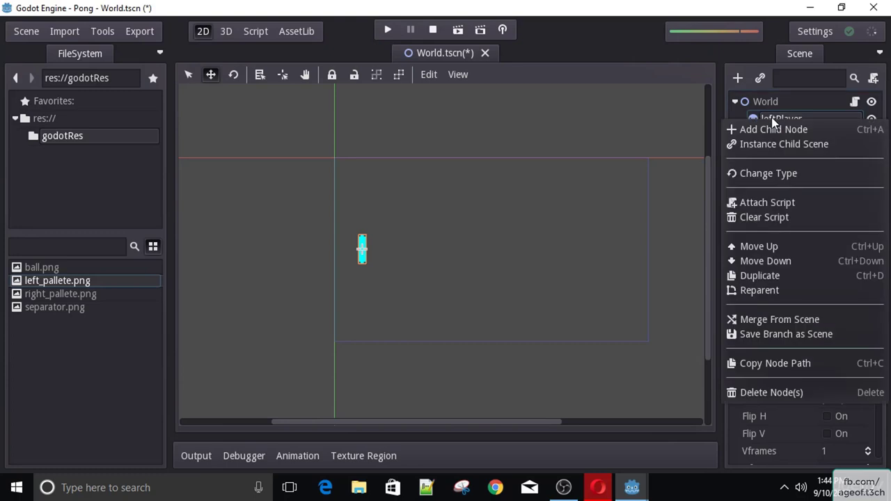
left_click(765, 276)
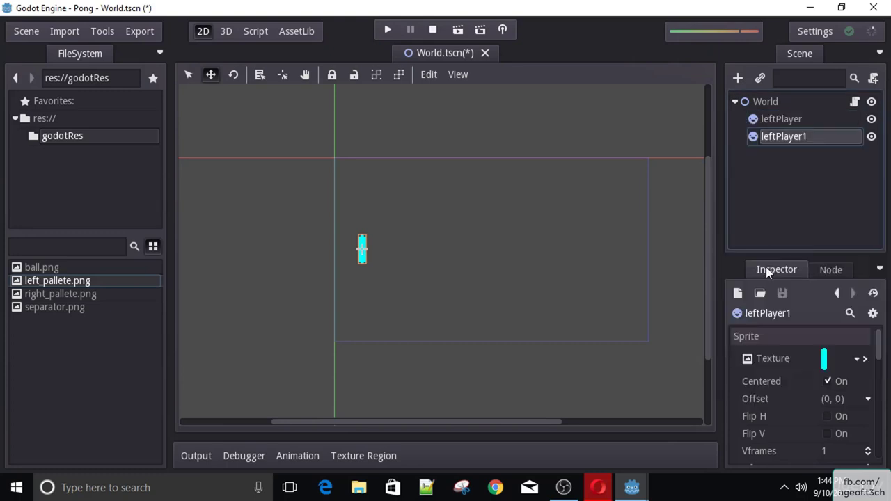
double_click(821, 136)
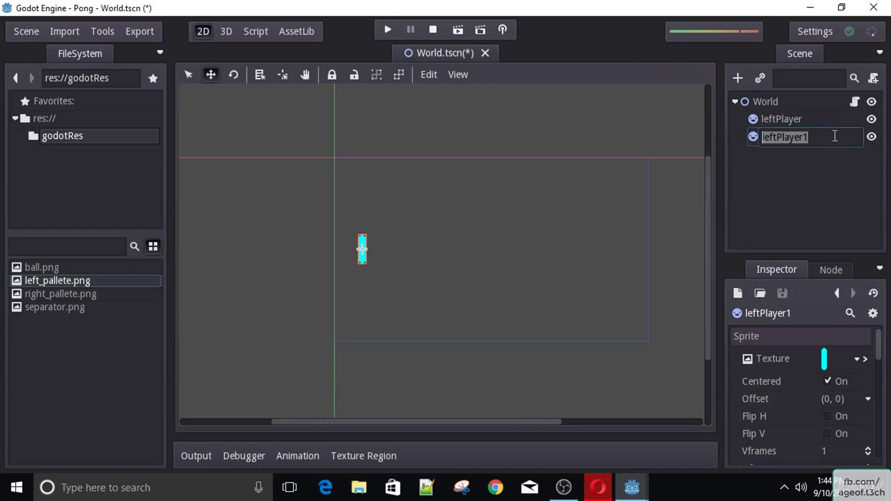
type("rightPlayer")
key("Return")
left_click_drag(354, 268, 621, 266)
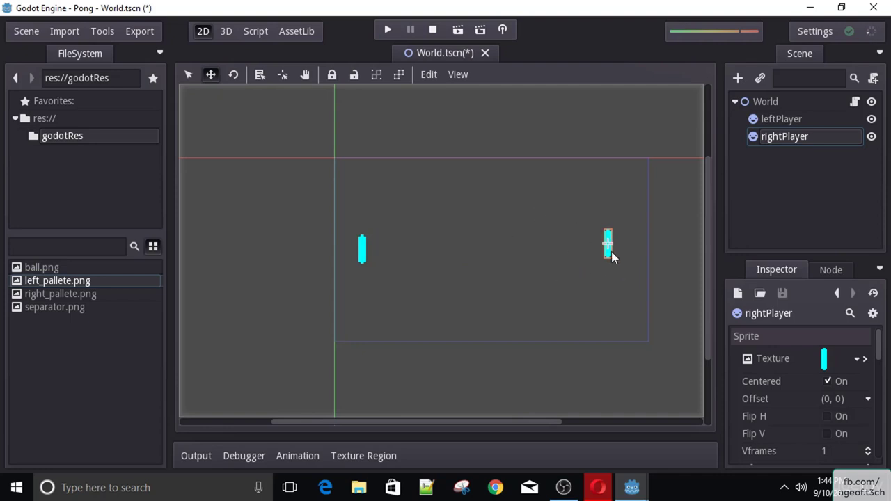
Position rightPlayer at the right and give it the magenta right_pallete.png texture.
mouse_move(601, 270)
left_mouse_down()
mouse_move(559, 263)
mouse_move(614, 266)
mouse_move(606, 270)
mouse_move(613, 249)
mouse_move(603, 308)
mouse_move(581, 259)
mouse_move(605, 272)
mouse_move(612, 263)
left_mouse_up()
left_click_drag(52, 294, 833, 367)
left_click_drag(614, 245, 616, 248)
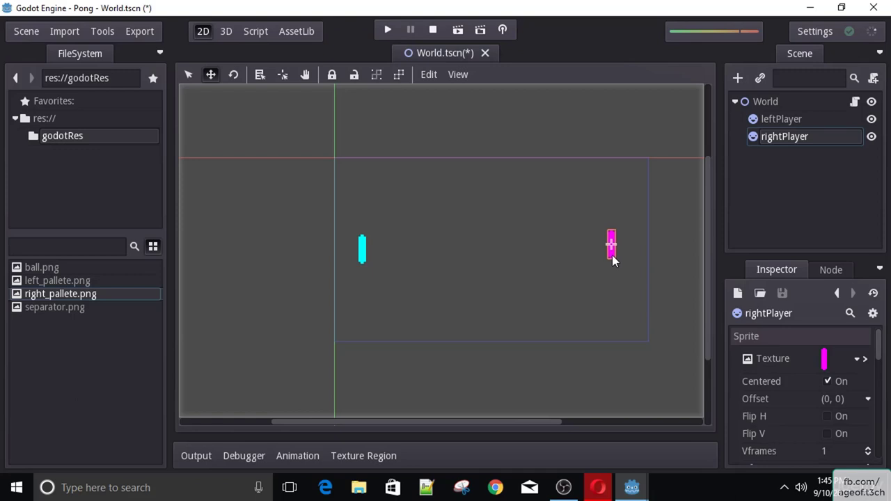
Duplicate rightPlayer, move the copy toward the centre, and rename it ball.
right_click(811, 137)
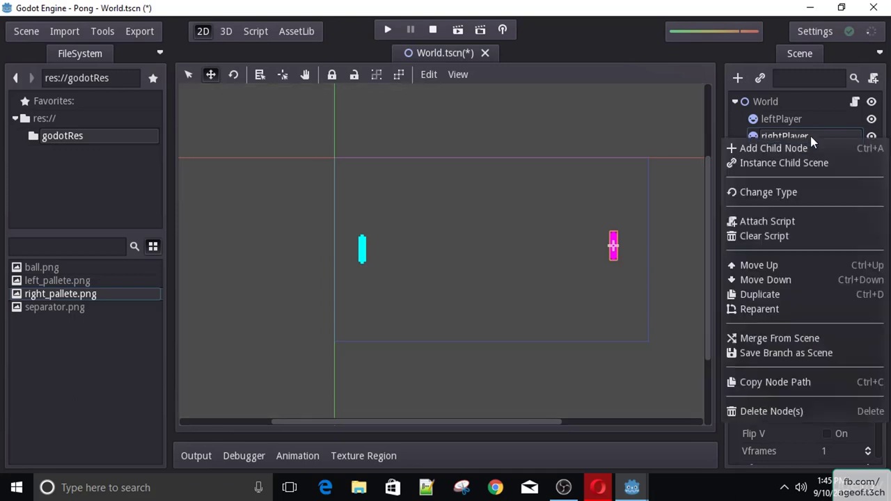
left_click(775, 293)
left_click_drag(606, 262, 480, 262)
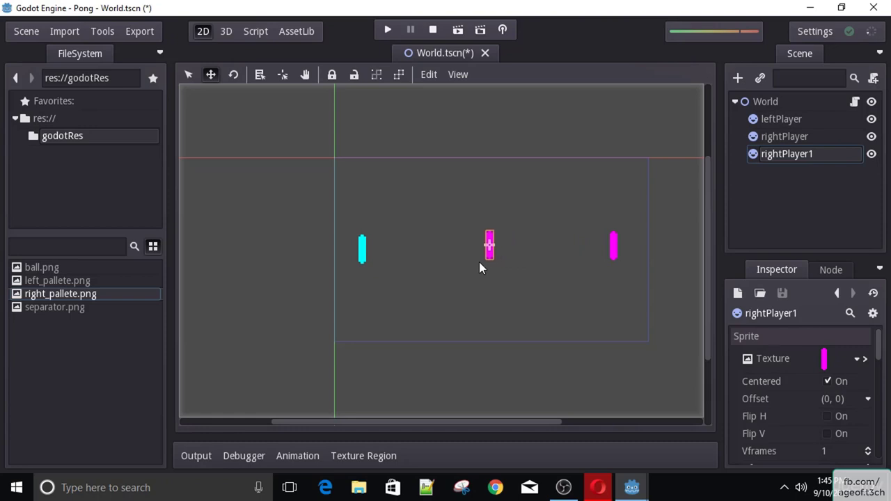
double_click(795, 158)
type("ball")
key("Return")
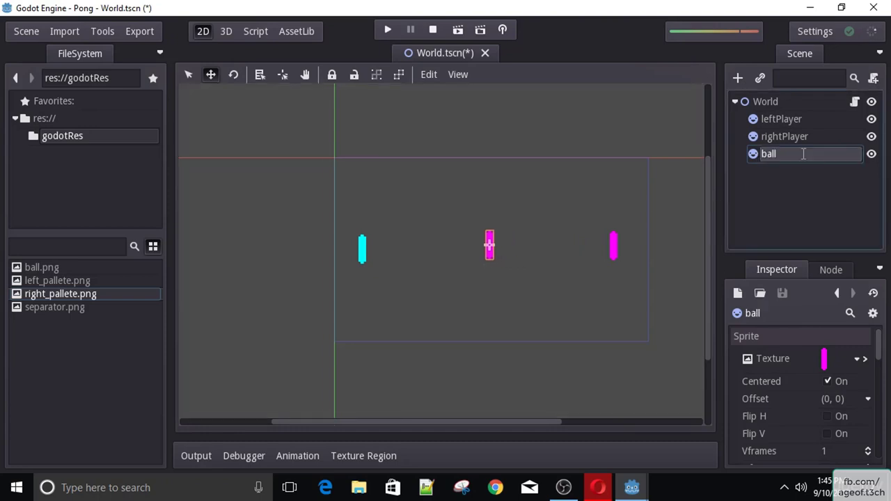
Assign ball.png as the ball node's texture.
left_click_drag(40, 270, 839, 359)
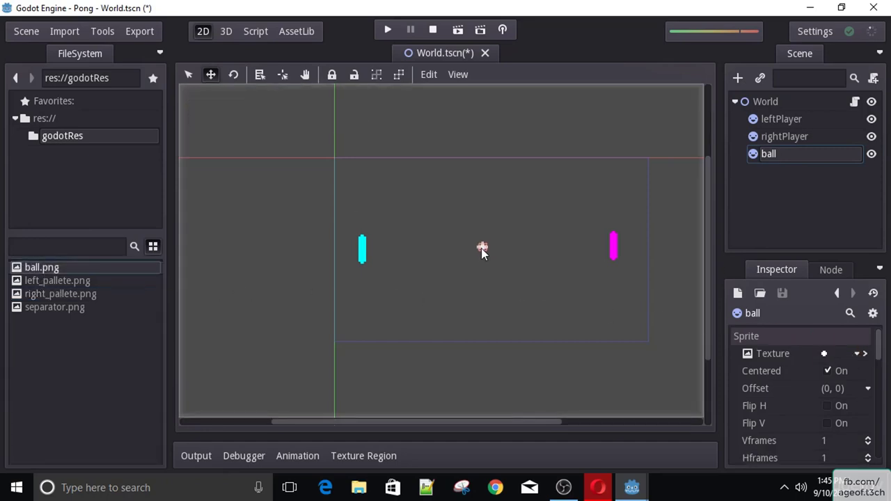
scroll(484, 261, "up", 3)
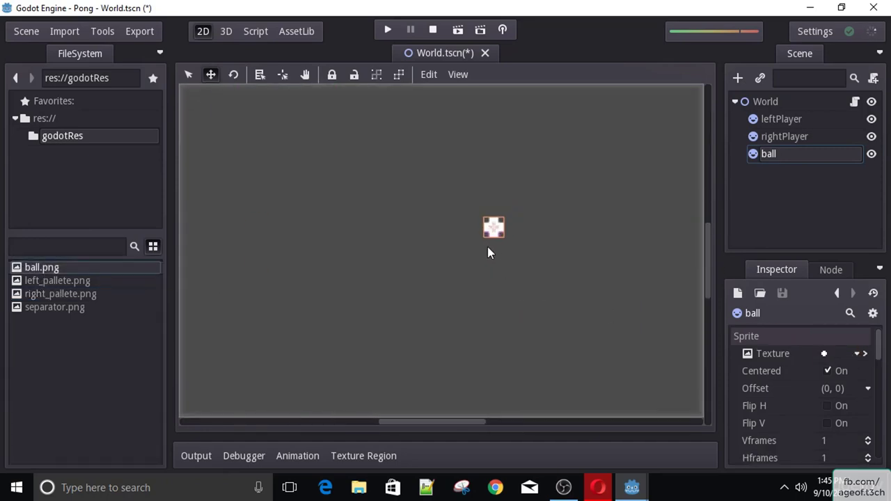
scroll(492, 266, "down", 2)
scroll(524, 258, "down", 2)
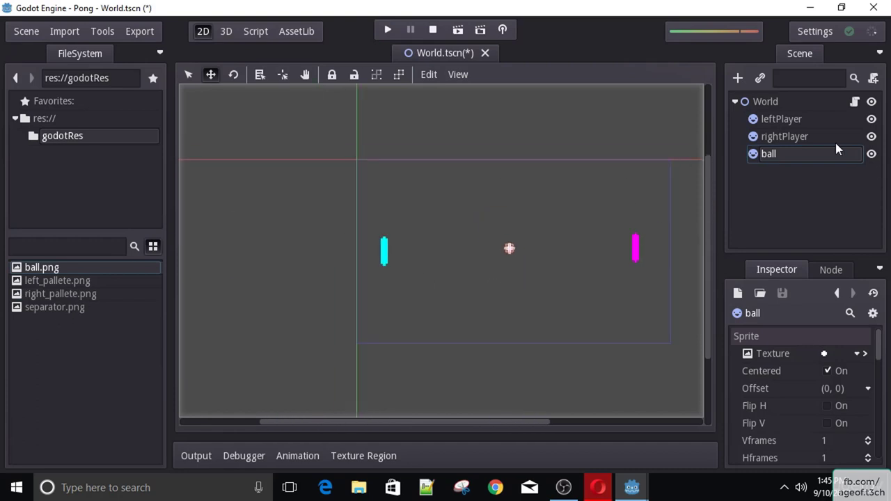
Duplicate the ball node and rename the copy to 'seperator'.
right_click(793, 153)
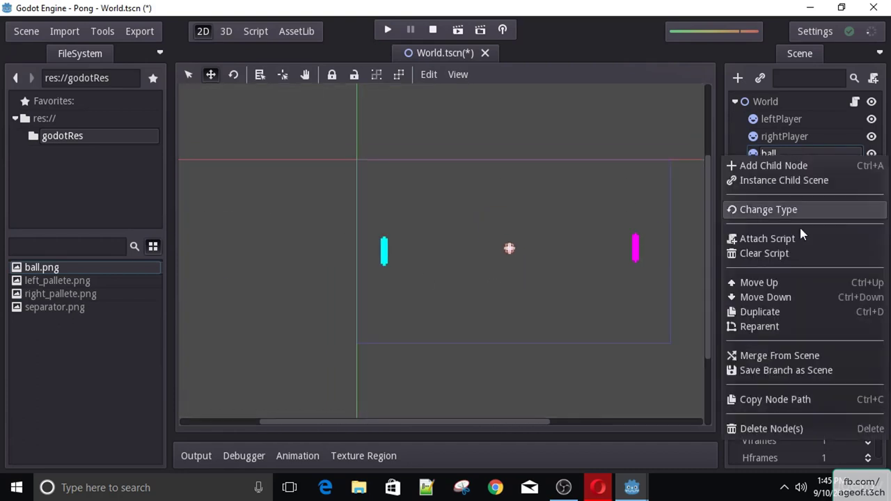
left_click(774, 312)
double_click(786, 171)
type("seperator")
key("Return")
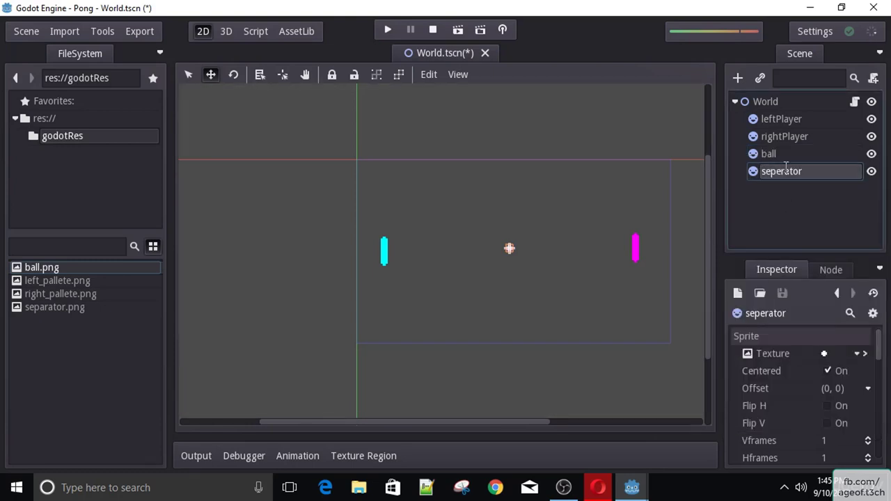
Assign separator.png as the seperator node's texture.
left_click_drag(51, 308, 838, 356)
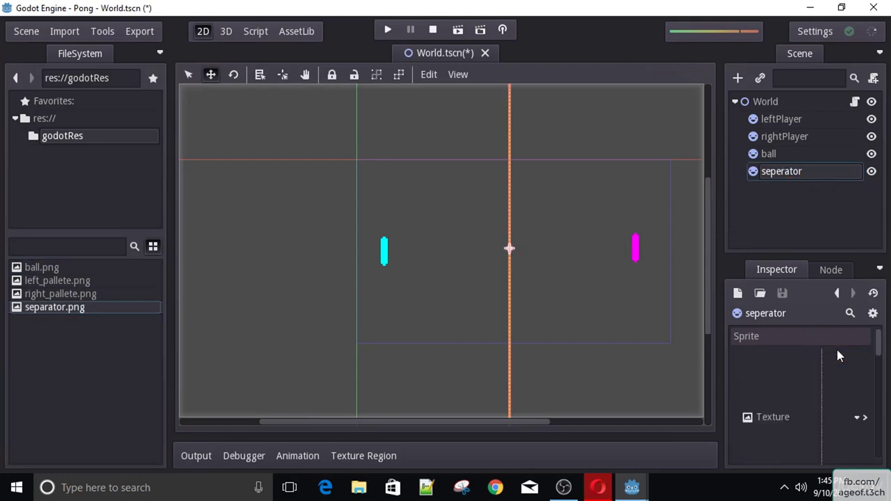
scroll(824, 357, "down", 2)
scroll(541, 208, "down", 5)
scroll(511, 203, "up", 2)
scroll(828, 369, "down", 6)
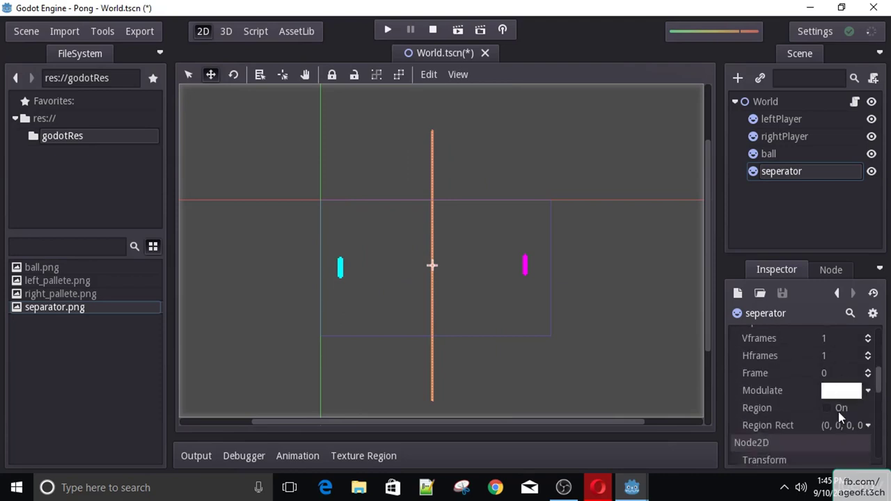
scroll(809, 416, "down", 3)
Set the seperator's scale to (2, 2), then save and run the scene.
left_click(844, 397)
key("BackSpace")
type("1")
key("Tab")
type("1")
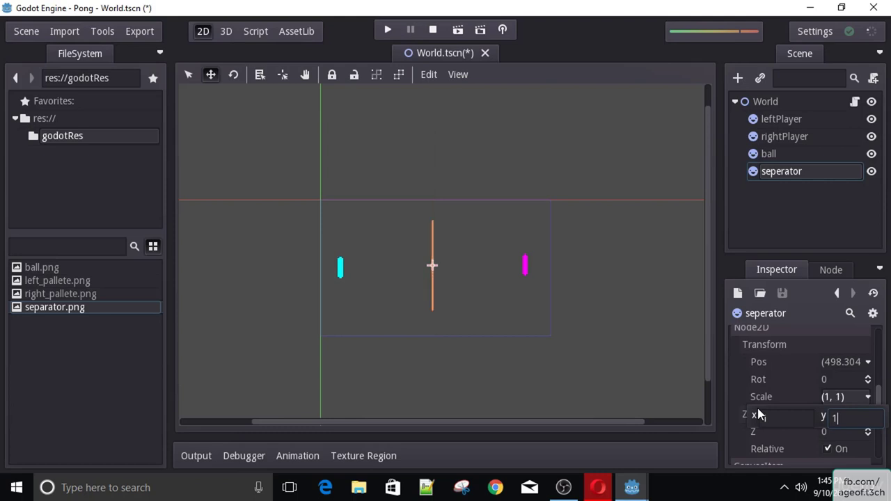
scroll(454, 139, "up", 3)
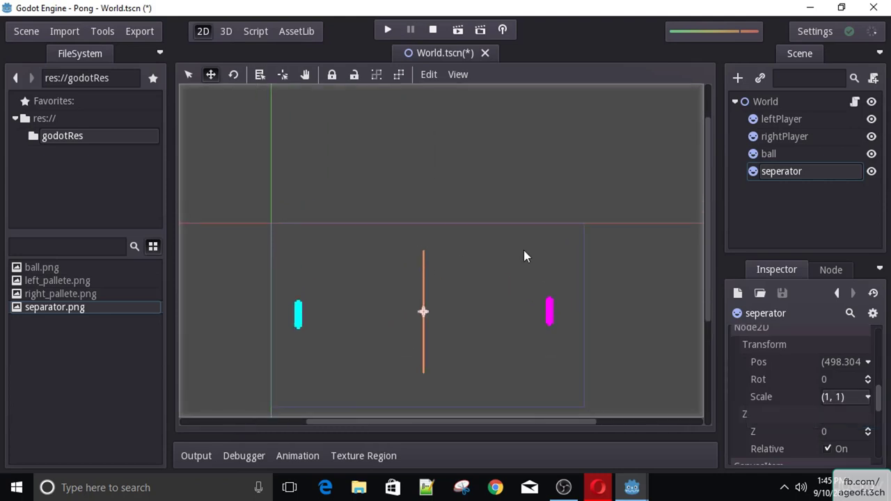
left_click_drag(711, 175, 708, 202)
left_click(836, 401)
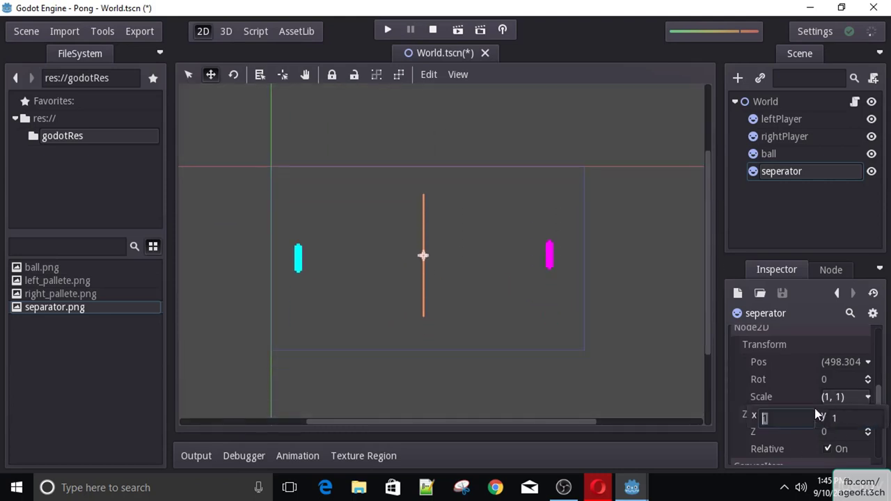
type("2")
key("Tab")
type("2")
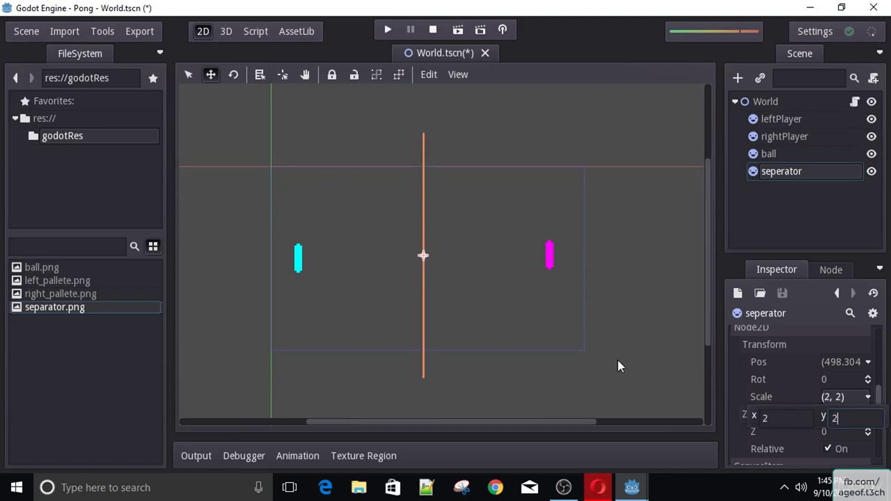
left_click(491, 185)
left_click(390, 34)
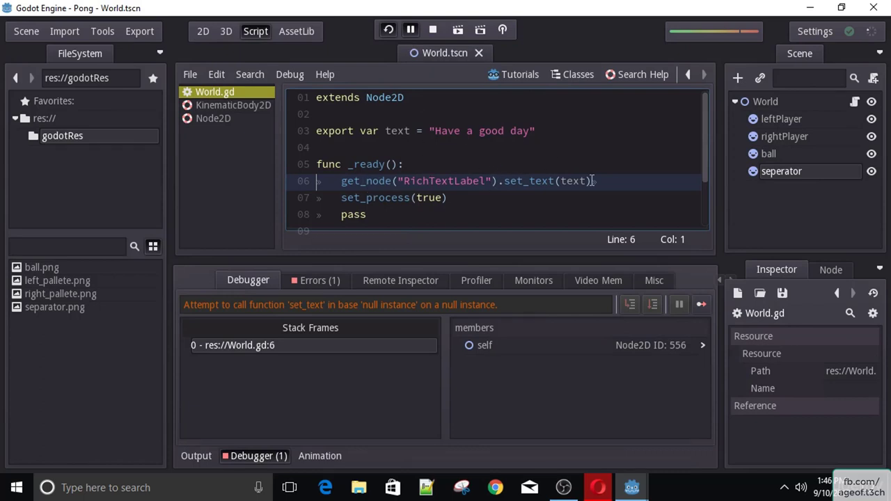
left_click(396, 30)
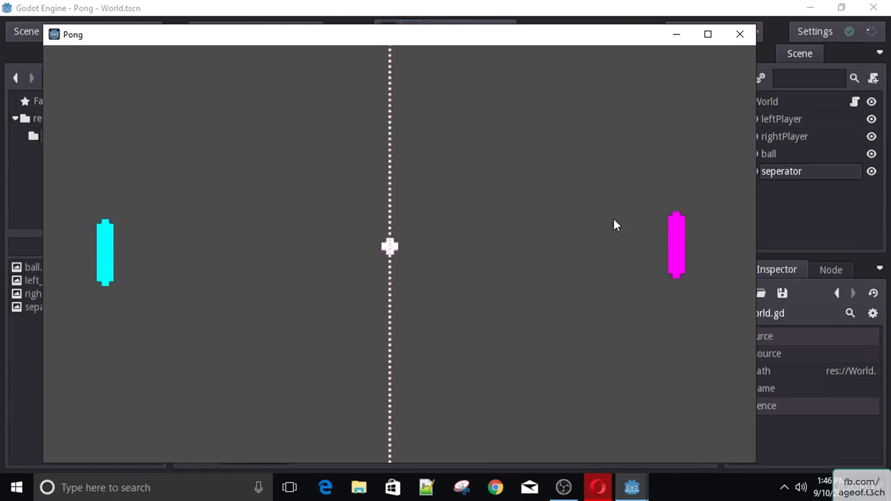
left_click_drag(165, 36, 199, 38)
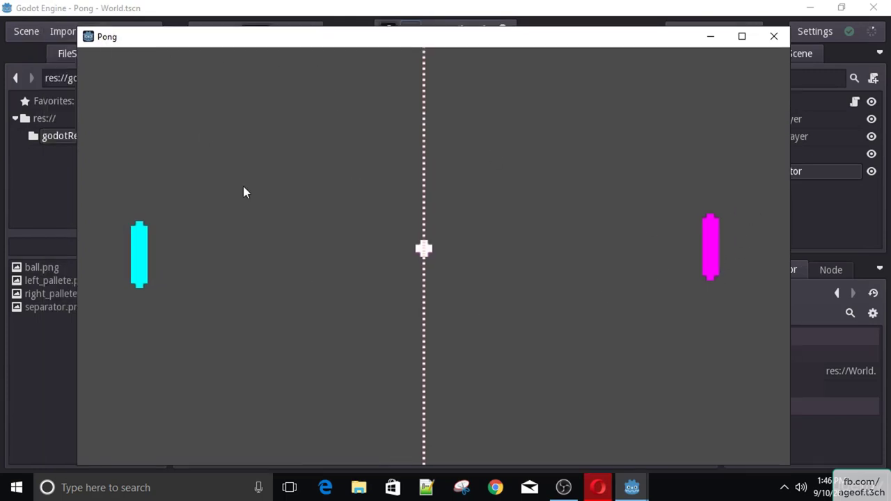
Close the running game and delete the get_node RichTextLabel line from _ready.
left_click(774, 36)
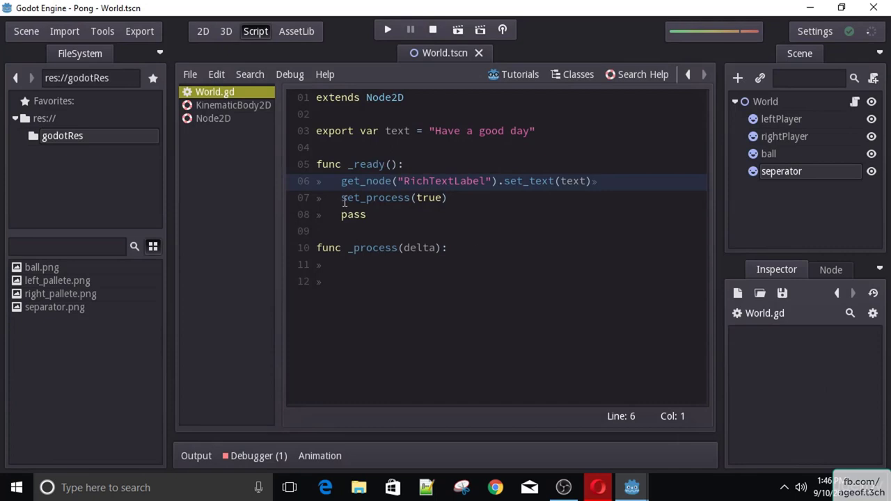
left_click(459, 200)
left_click_drag(649, 185, 342, 183)
key("BackSpace")
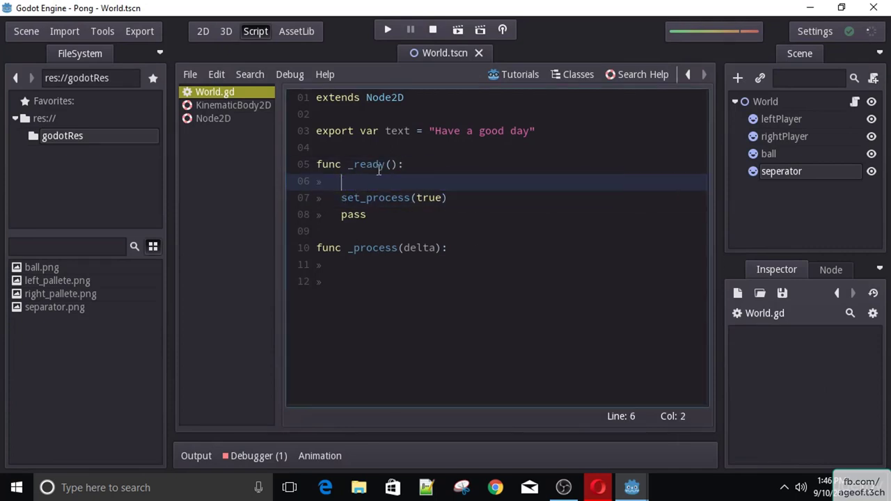
Delete the export var text line and leftover blank lines, then return to the 2D view.
left_click_drag(557, 132, 316, 132)
key("BackSpace")
key("Delete")
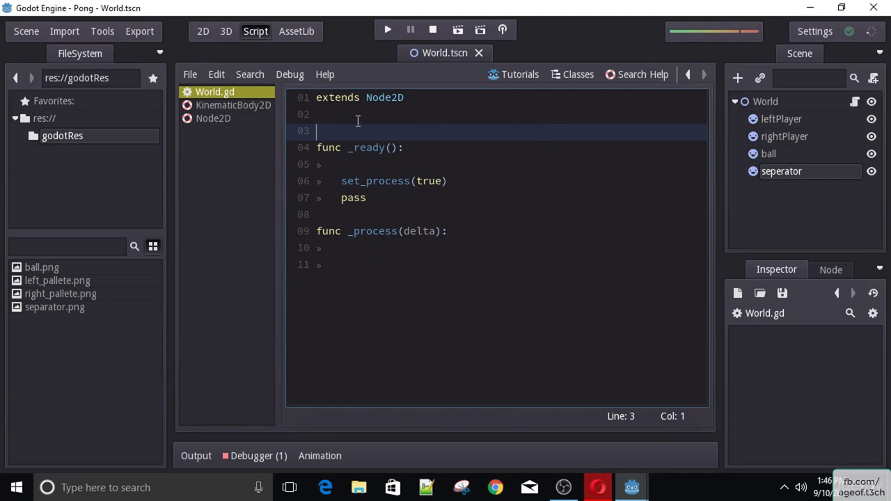
left_click(425, 147)
key("Delete")
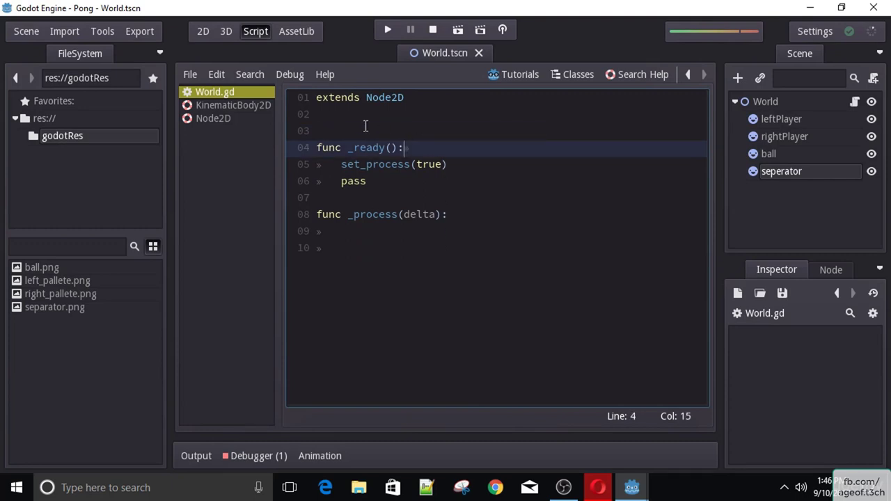
left_click(203, 31)
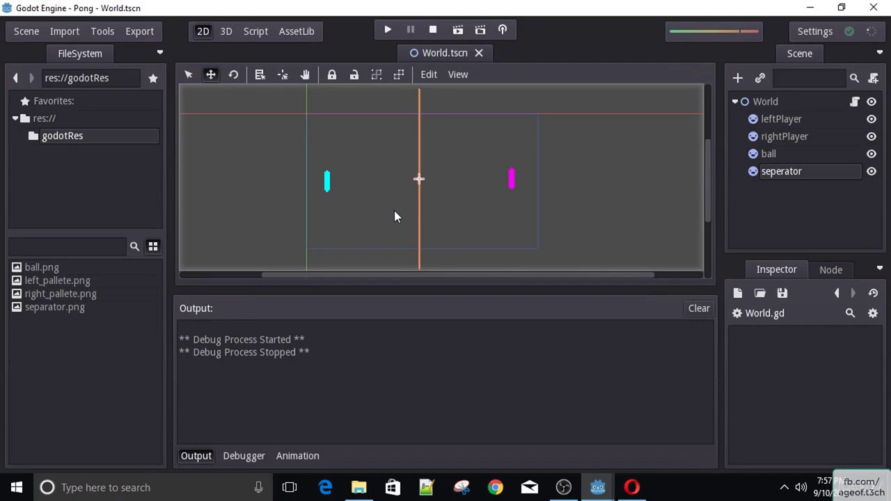
Select leftPlayer and scroll the Inspector to its Transform, showing scale (3, 3).
left_click_drag(716, 151, 711, 165)
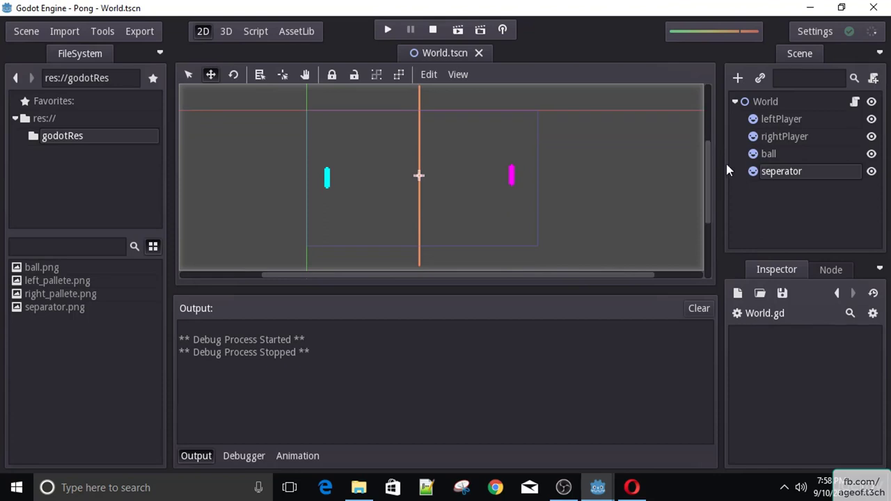
left_click(42, 269)
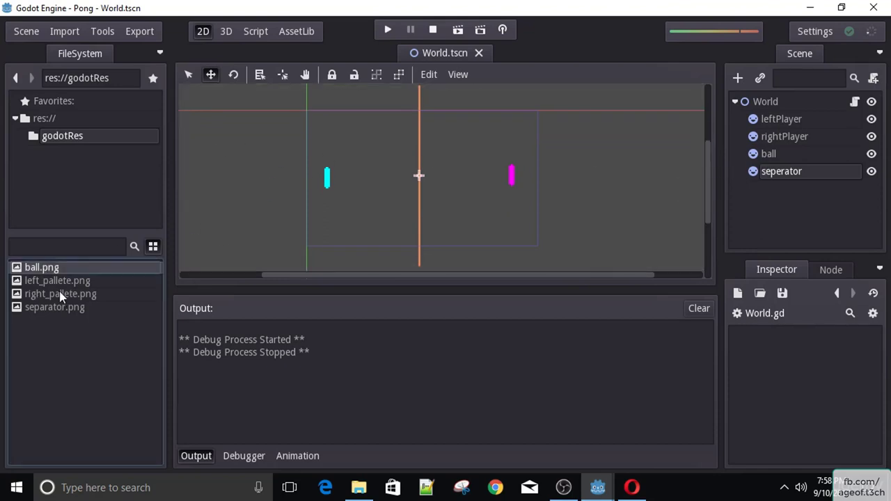
left_click(797, 122)
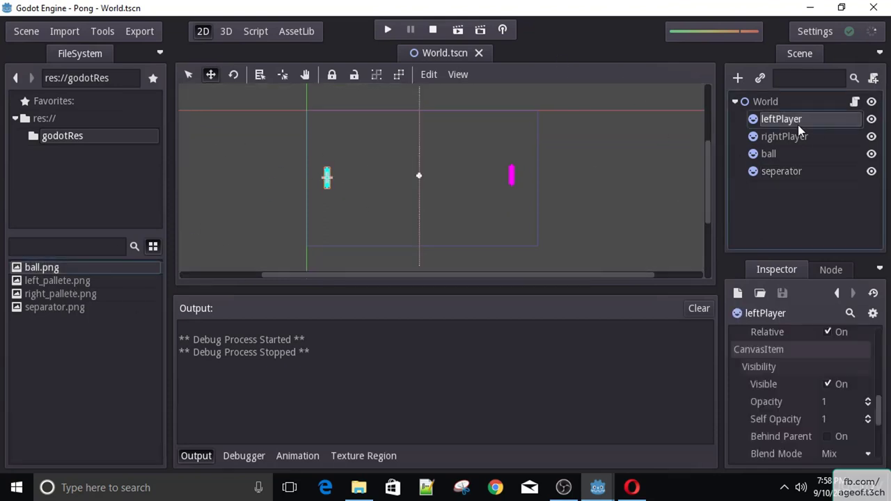
scroll(761, 356, "down", 2)
scroll(763, 389, "up", 6)
scroll(768, 390, "down", 2)
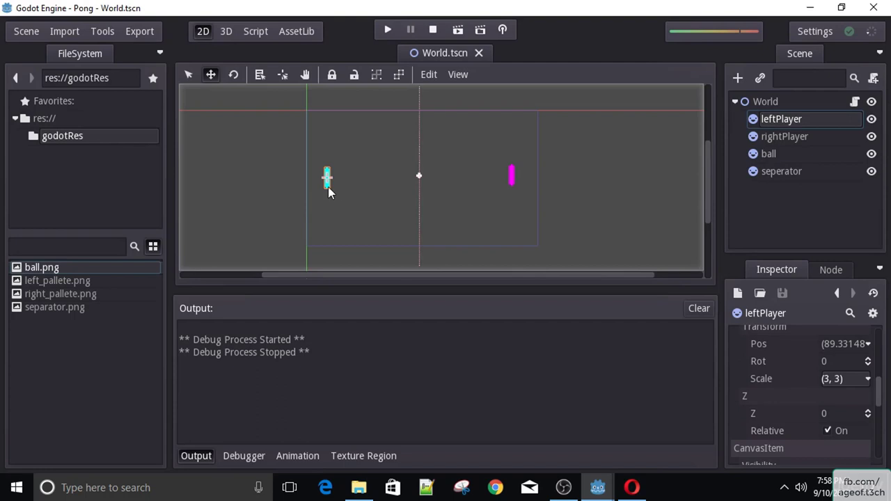
Open Project Settings to the General tab's Display section.
left_click(29, 32)
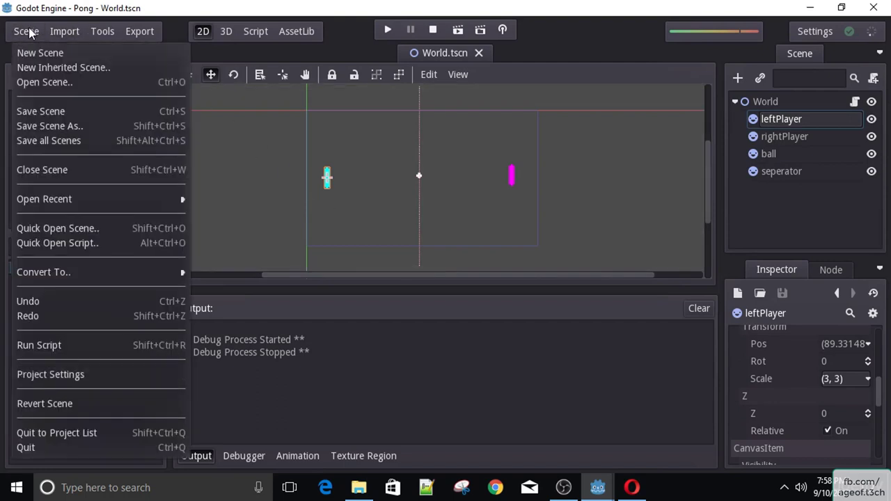
left_click(71, 376)
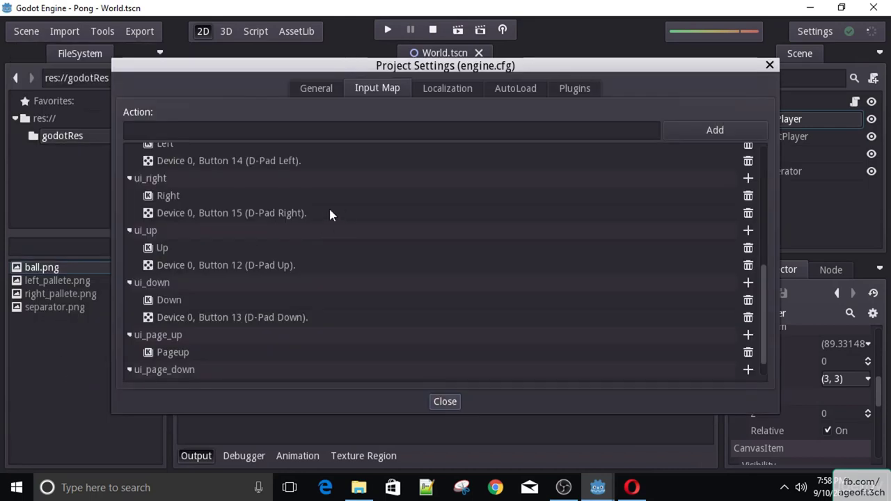
left_click_drag(325, 69, 347, 64)
left_click(335, 78)
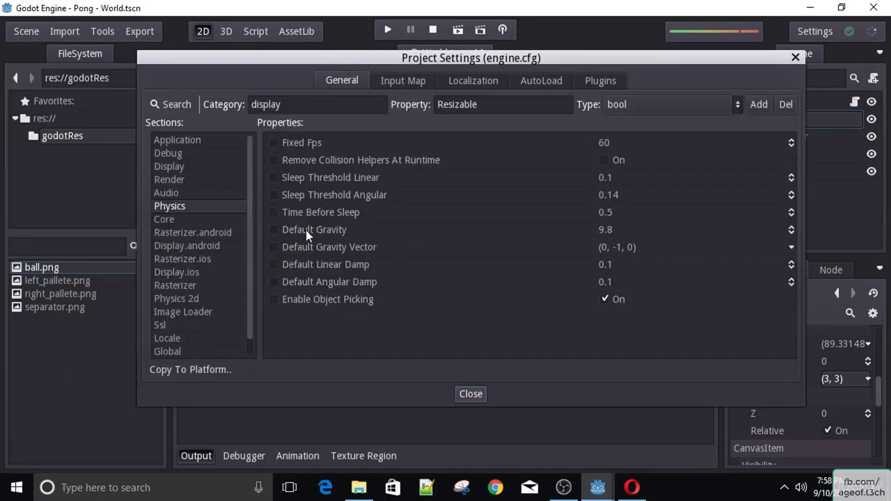
left_click(178, 167)
scroll(348, 229, "up", 4)
scroll(346, 234, "up", 3)
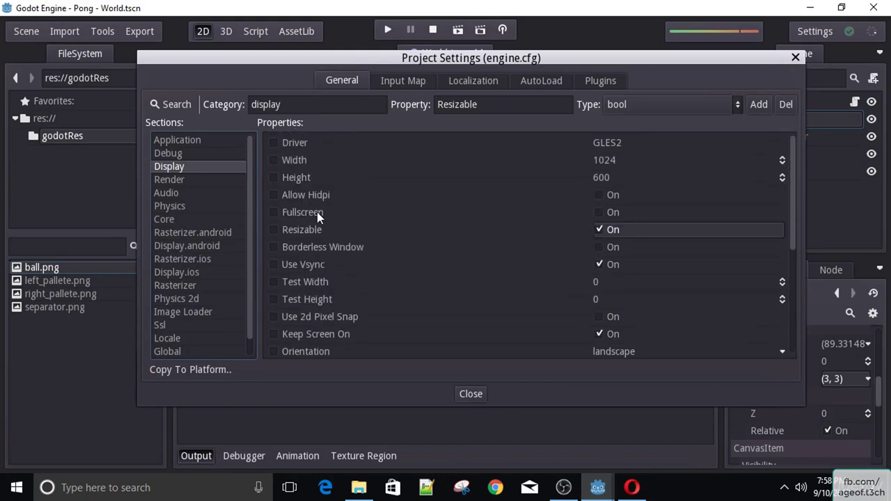
mouse_move(392, 61)
left_mouse_down()
mouse_move(387, 87)
mouse_move(391, 76)
left_mouse_up()
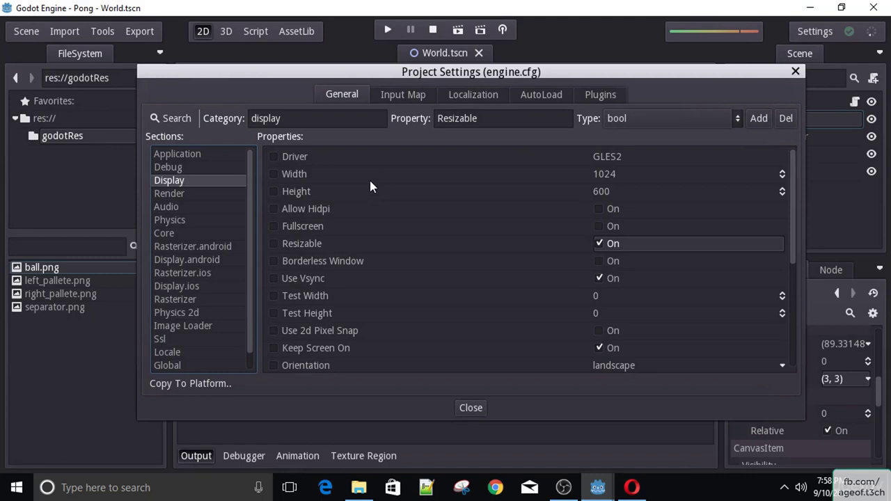
Set display Width 640, Height 400, enable Resizable, and close the settings.
left_click(629, 174)
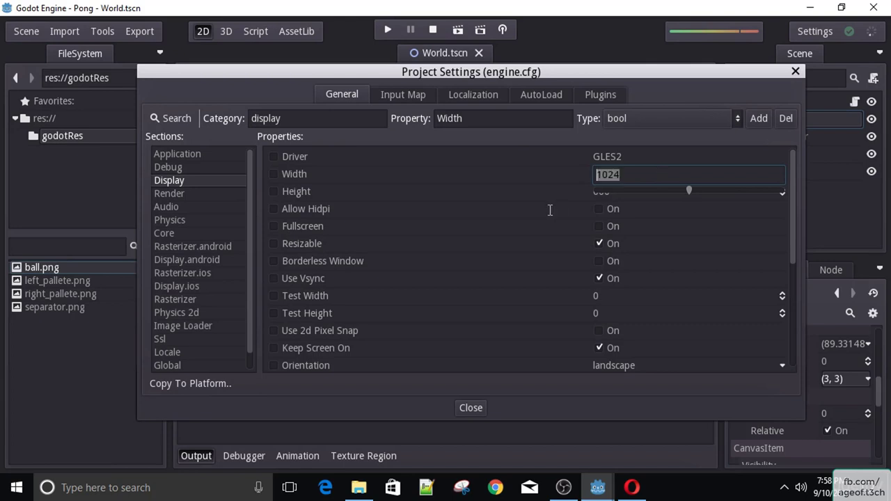
type("640")
key("Return")
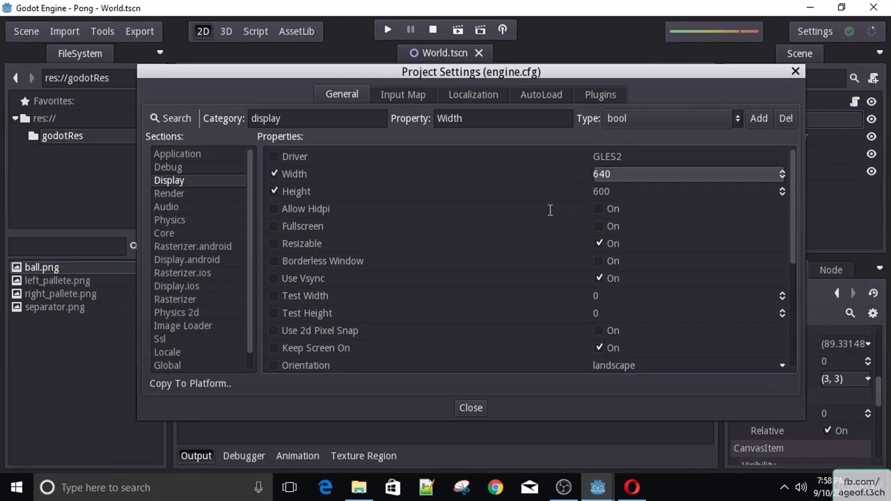
left_click(627, 193)
type("400")
key("Return")
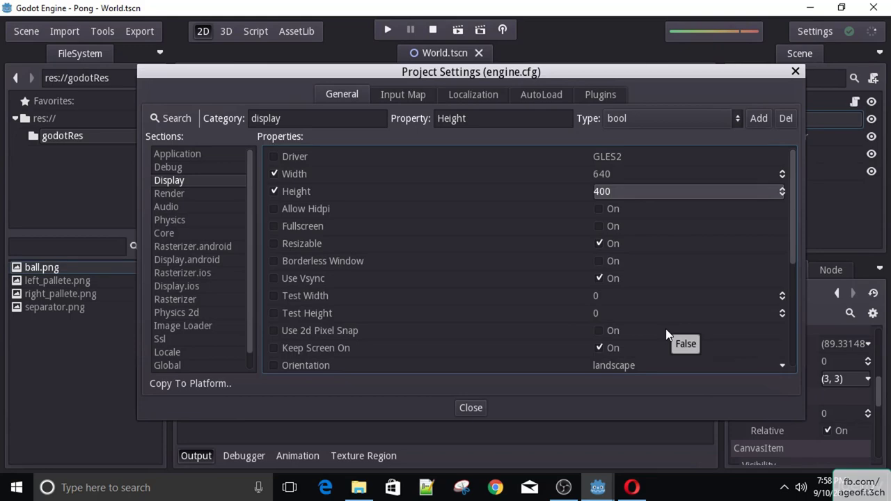
left_click_drag(492, 77, 471, 19)
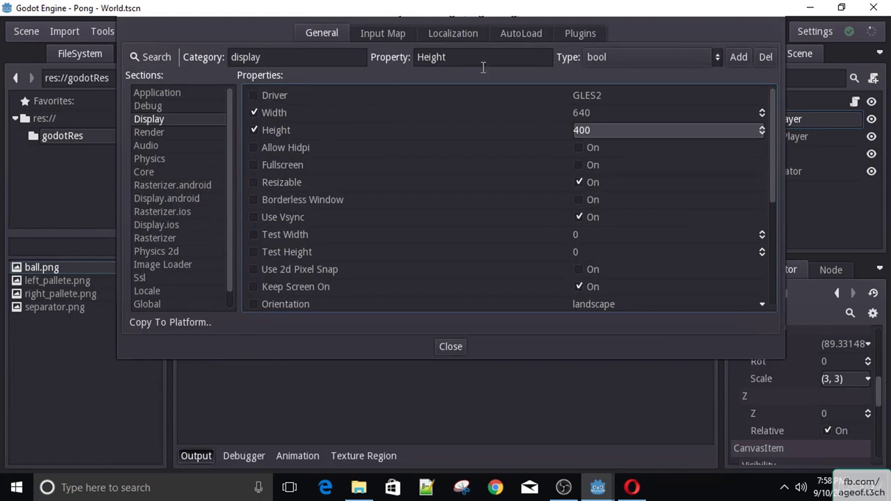
left_click(255, 182)
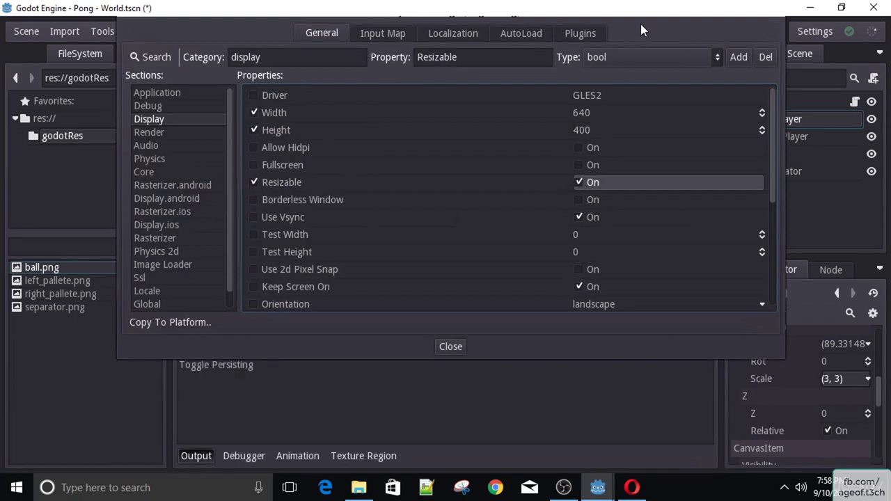
key("super+Down")
key("super+Up")
left_click(450, 349)
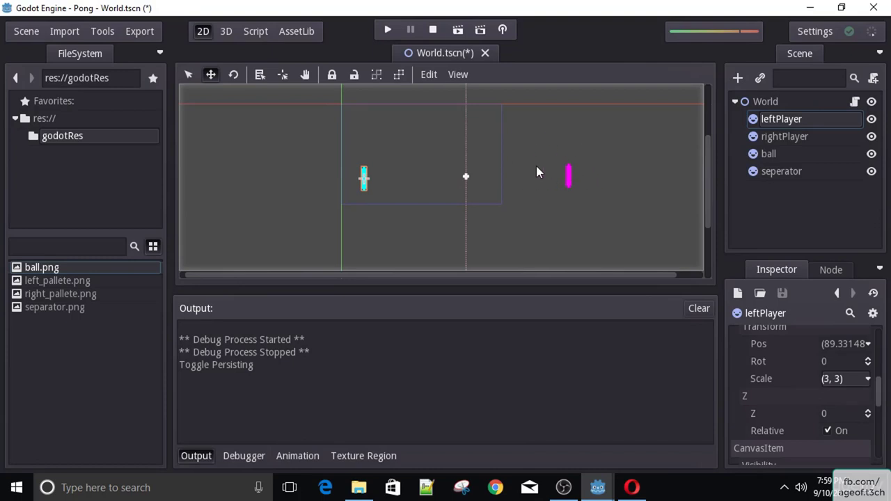
Set the scale of leftPlayer and rightPlayer to (1, 1).
left_click(781, 124)
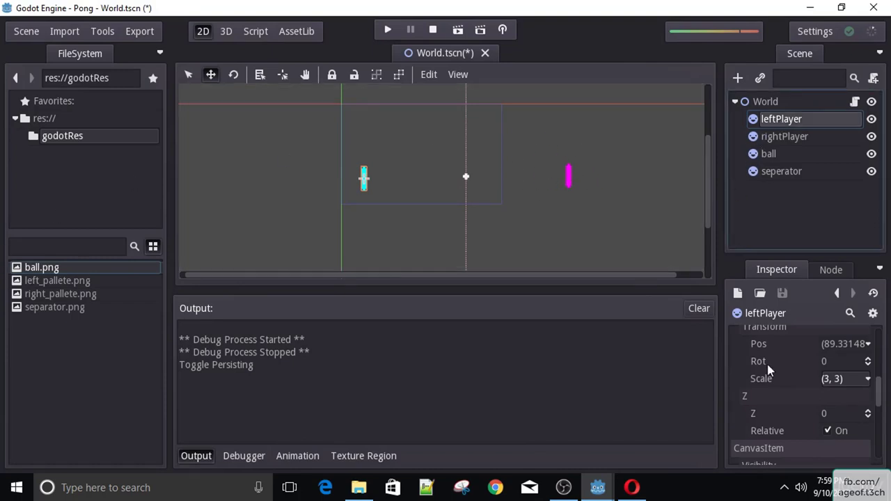
left_click(834, 382)
type("1")
key("Tab")
type("1")
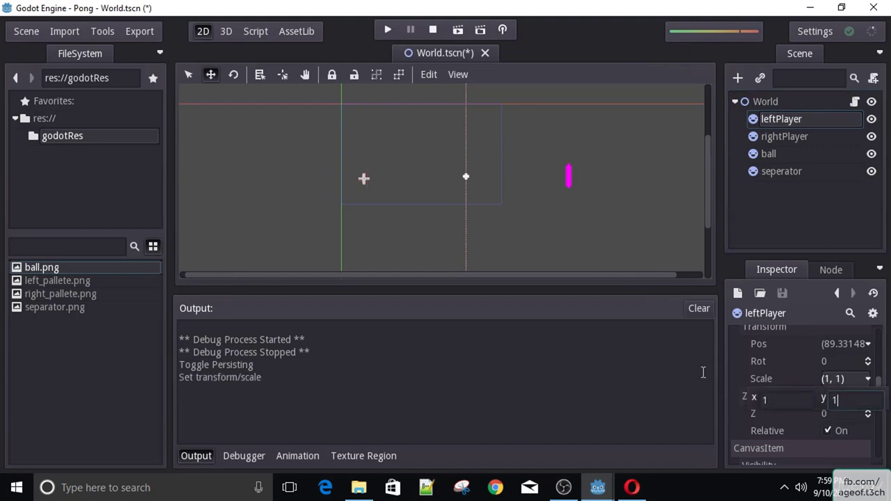
left_click(797, 136)
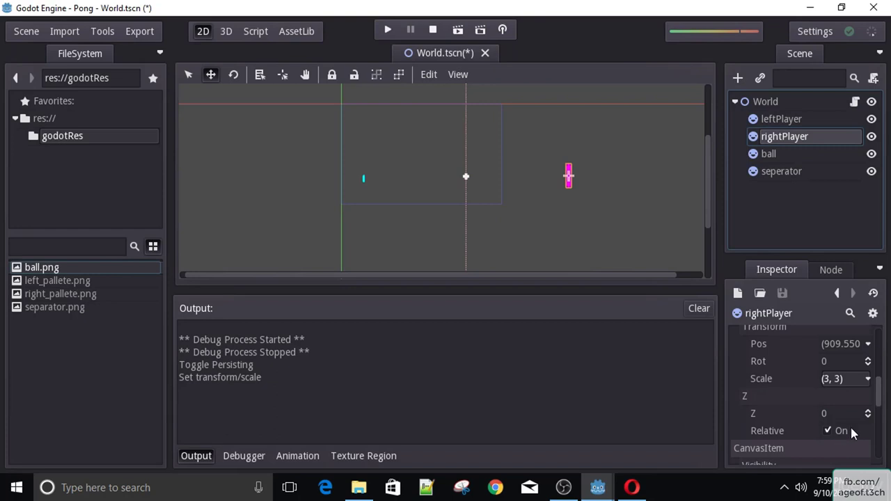
left_click(850, 387)
type("1")
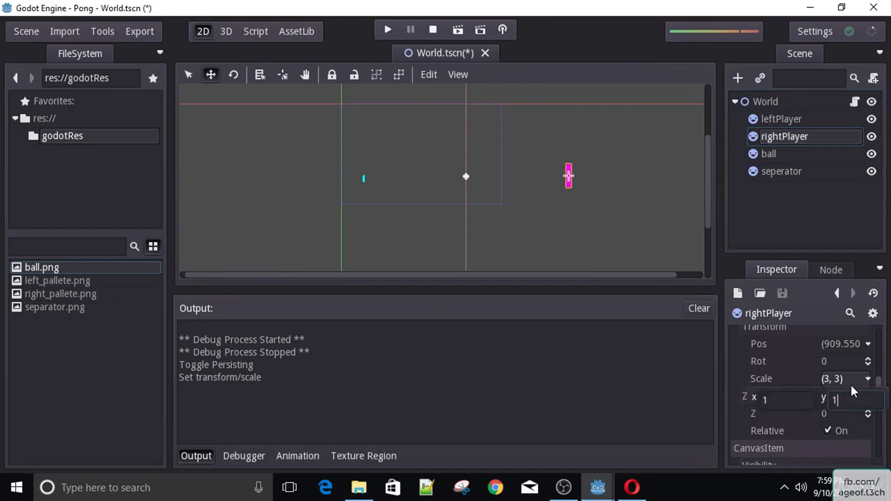
key("Tab")
type("1")
Set the ball's scale to (1, 1), then select the seperator node.
left_click(773, 154)
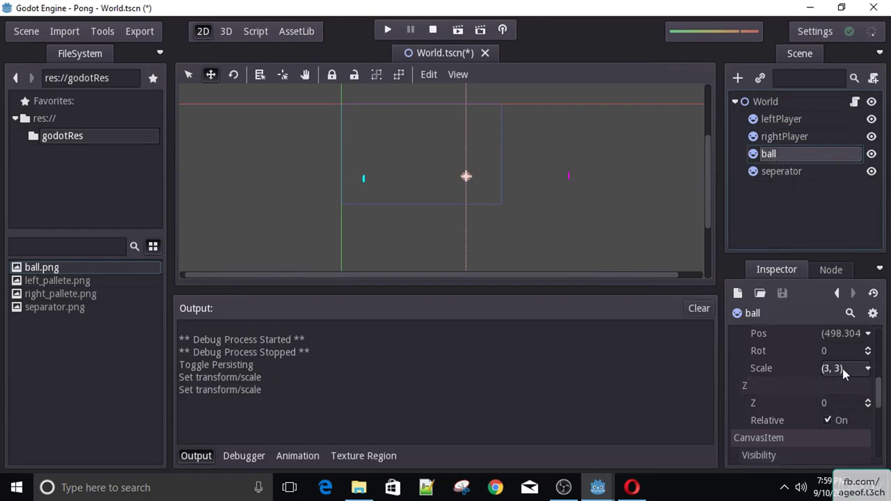
left_click(843, 368)
type("1")
key("Tab")
type("1")
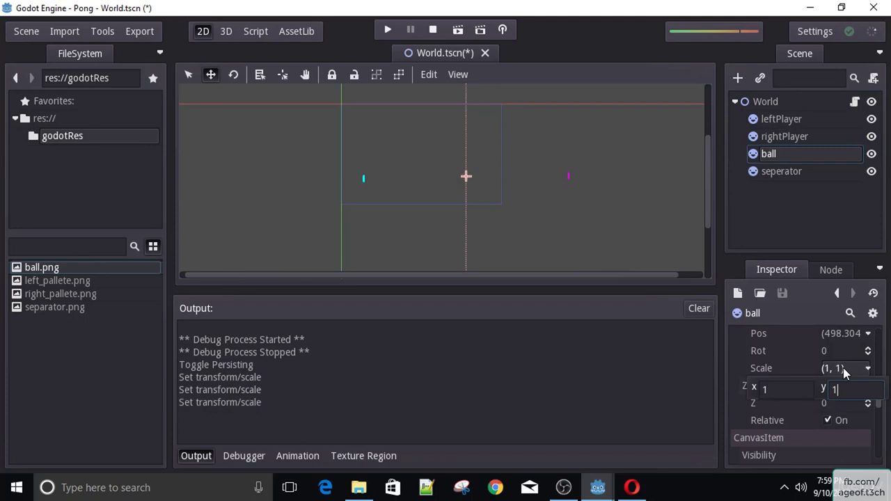
left_click(792, 174)
scroll(823, 422, "down", 3)
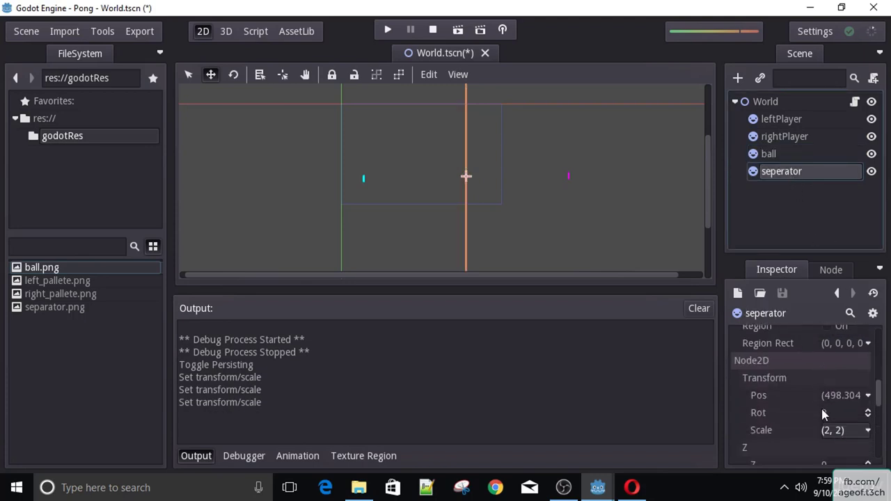